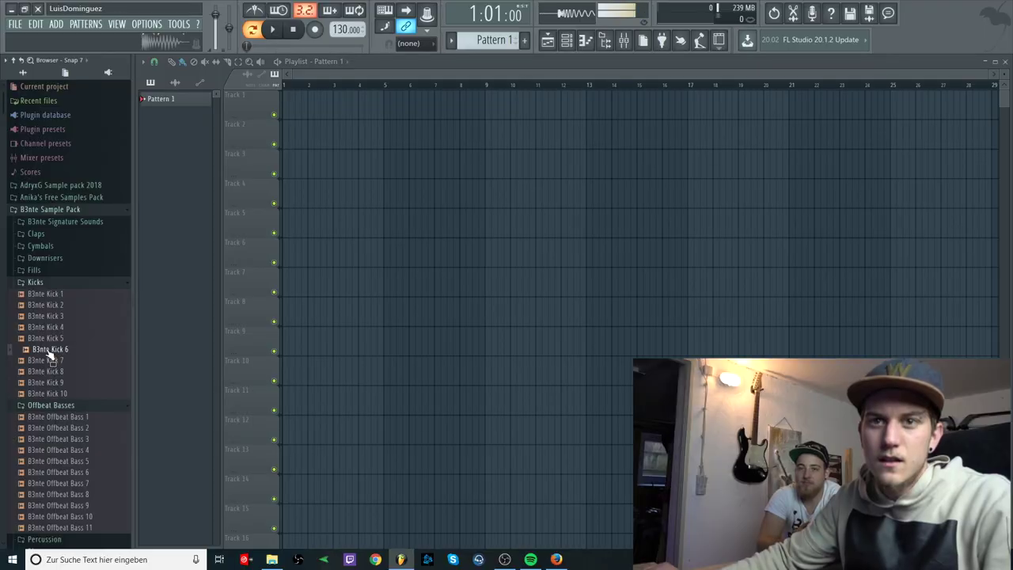
Step: Place B3nte Kick 6 on Track 1 from bar 5 and load B3nte Offbeat Bass 8 as a channel
{"action": "left_click_drag", "start_coordinate": [45, 351], "coordinate": [387, 104]}
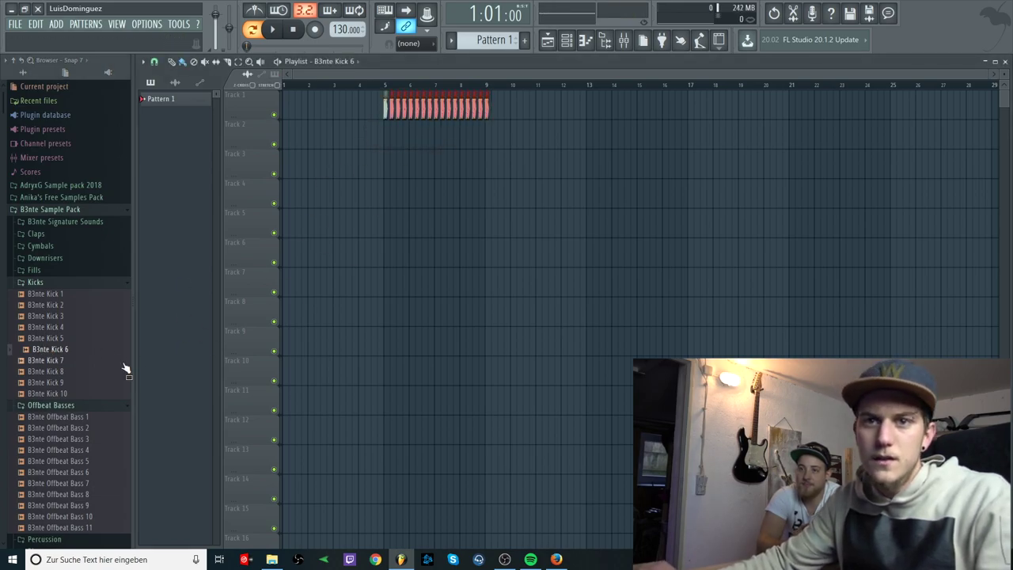
{"action": "scroll", "coordinate": [80, 396], "scroll_direction": "down", "scroll_amount": 4}
{"action": "left_click", "coordinate": [70, 372]}
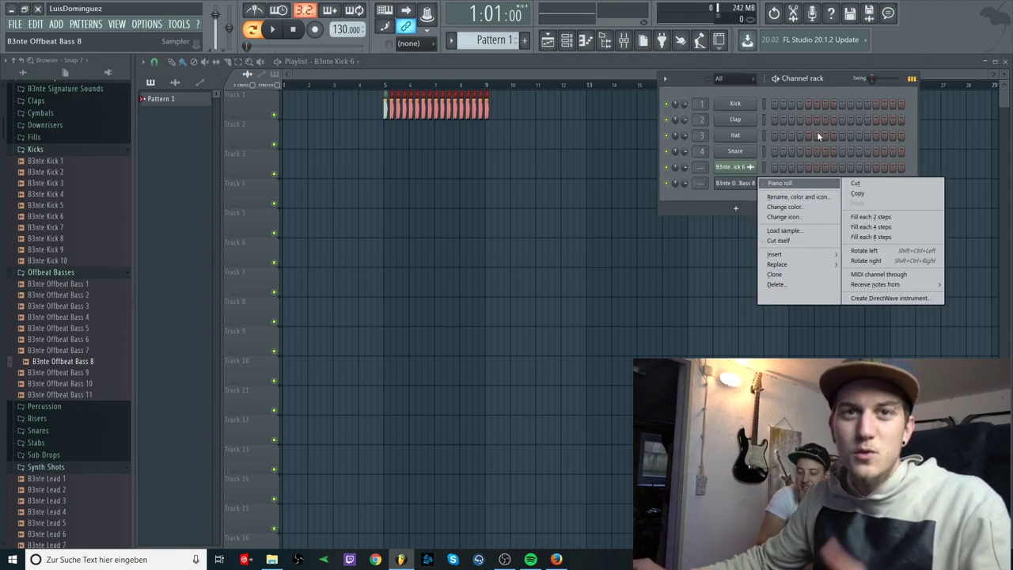
Step: Give Offbeat Bass 8 four bars of two-step G5 notes on every offbeat, and play Pattern 1 on Track 2 from bar 5
{"action": "left_click", "coordinate": [783, 183]}
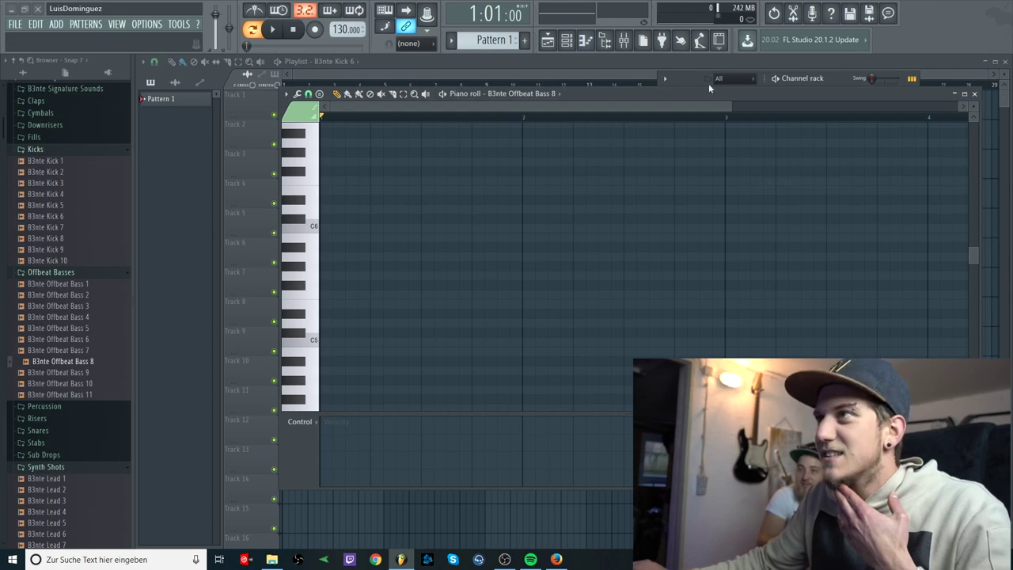
{"action": "left_click_drag", "start_coordinate": [337, 247], "coordinate": [346, 257]}
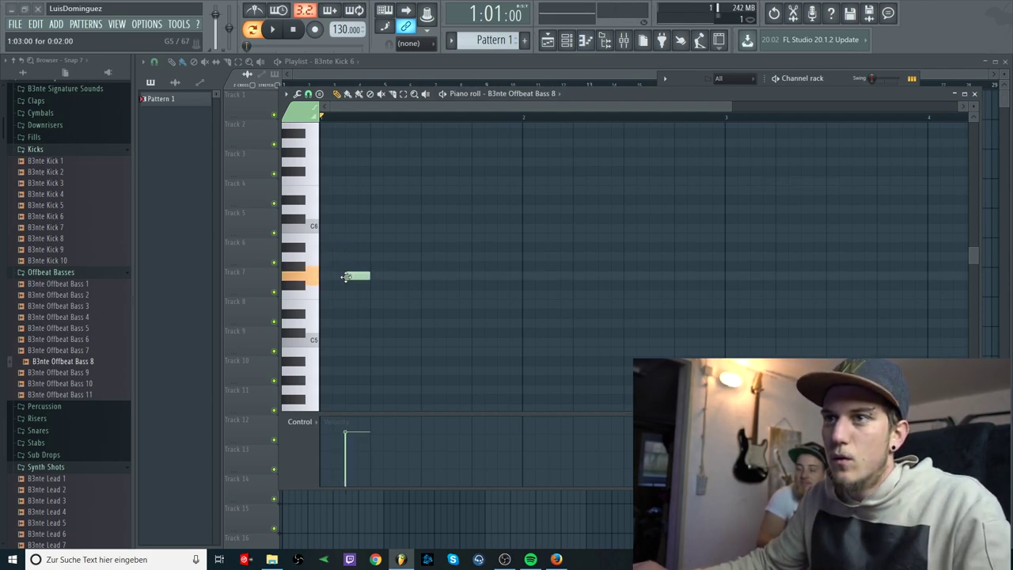
{"action": "left_click", "coordinate": [398, 276]}
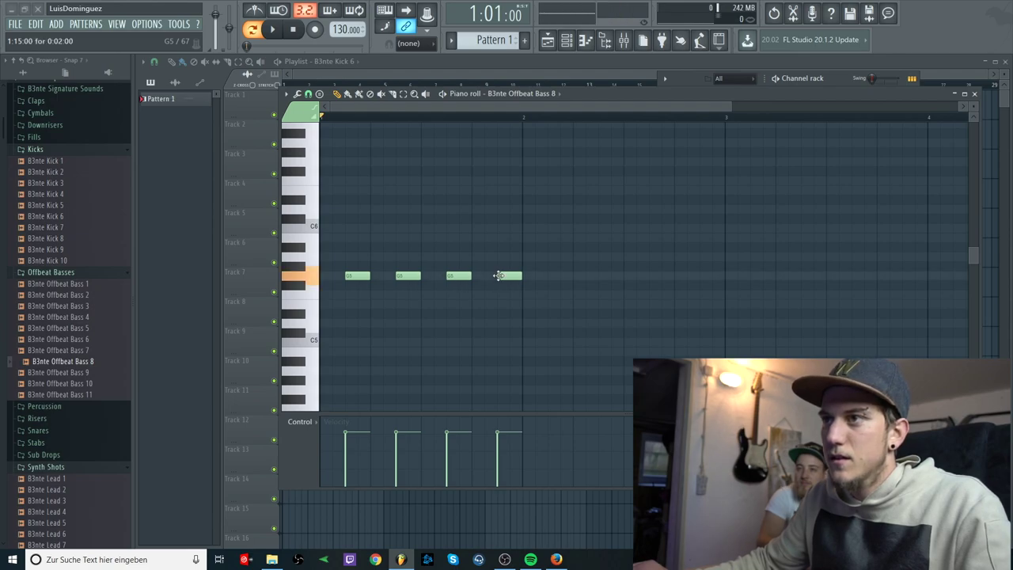
{"action": "left_click", "coordinate": [554, 277]}
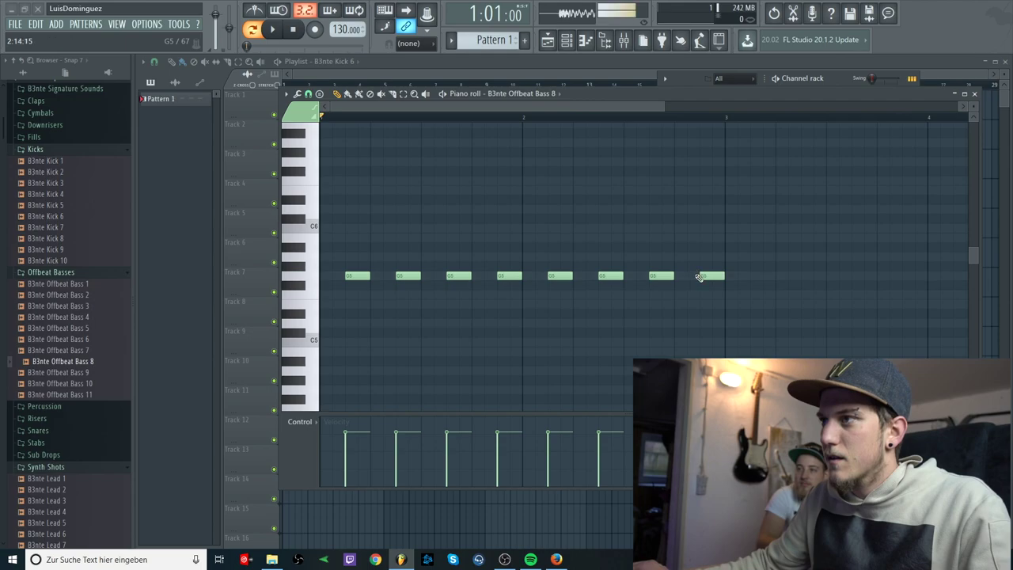
{"action": "left_click", "coordinate": [757, 276]}
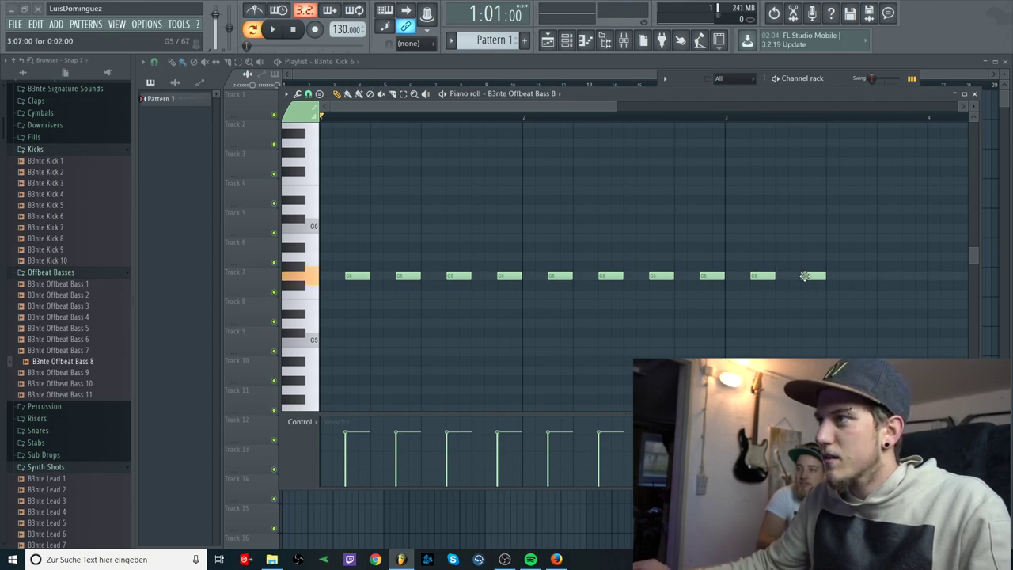
{"action": "left_click", "coordinate": [511, 276]}
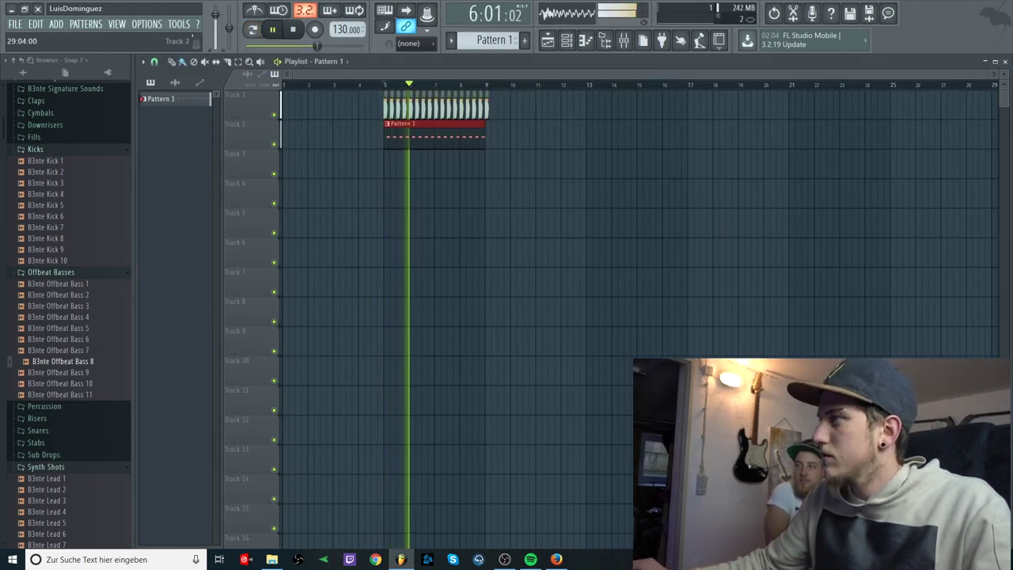
{"action": "key", "text": "space"}
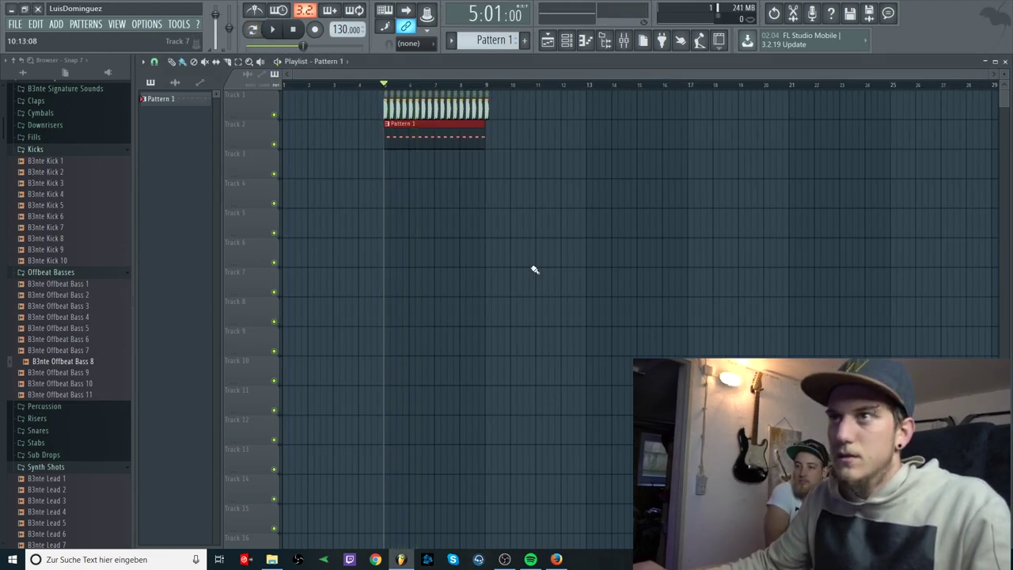
Step: Route Offbeat Bass 8 to mixer Insert 1 and add Fruity Parametric EQ 2 in the insert's first effect slot
{"action": "left_click", "coordinate": [624, 41]}
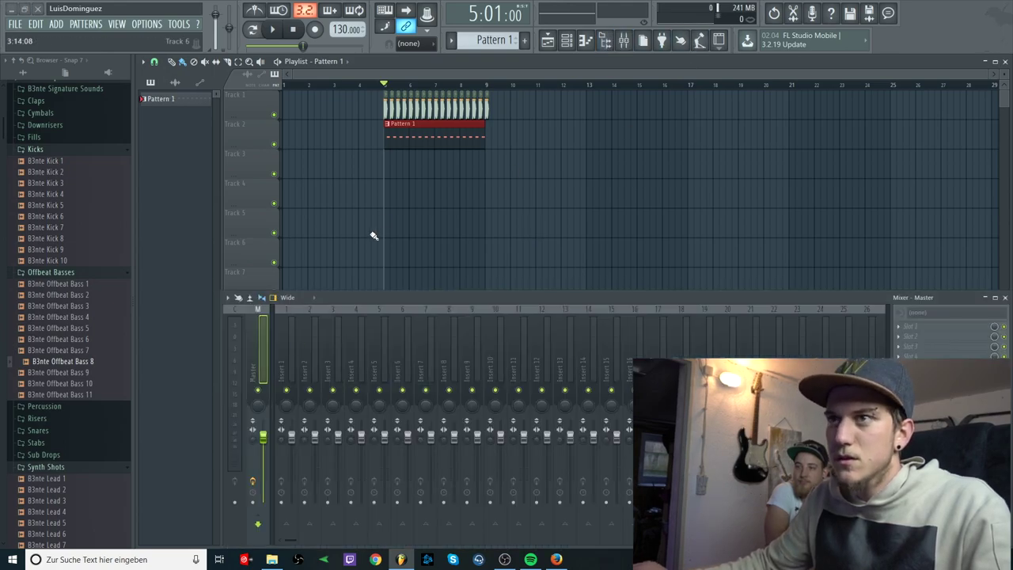
{"action": "key", "text": "F7"}
{"action": "left_click", "coordinate": [975, 95]}
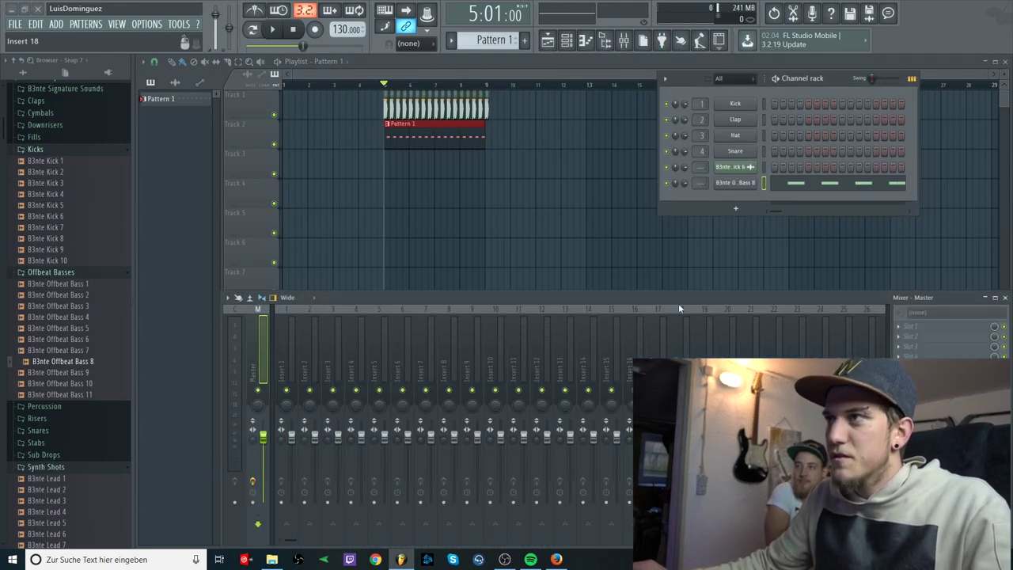
{"action": "left_click_drag", "start_coordinate": [694, 184], "coordinate": [694, 177]}
{"action": "left_click", "coordinate": [901, 326]}
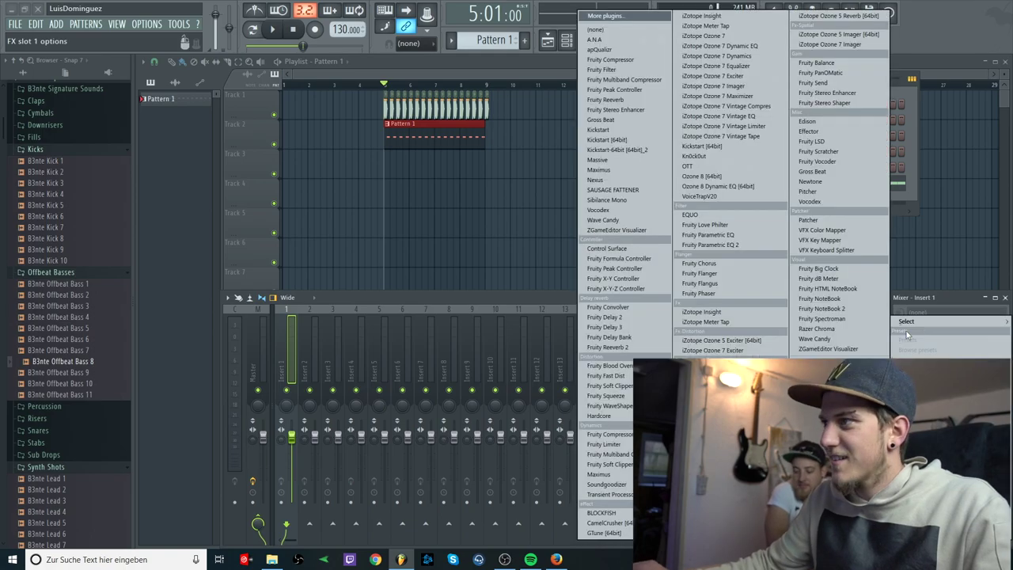
{"action": "left_click", "coordinate": [710, 245]}
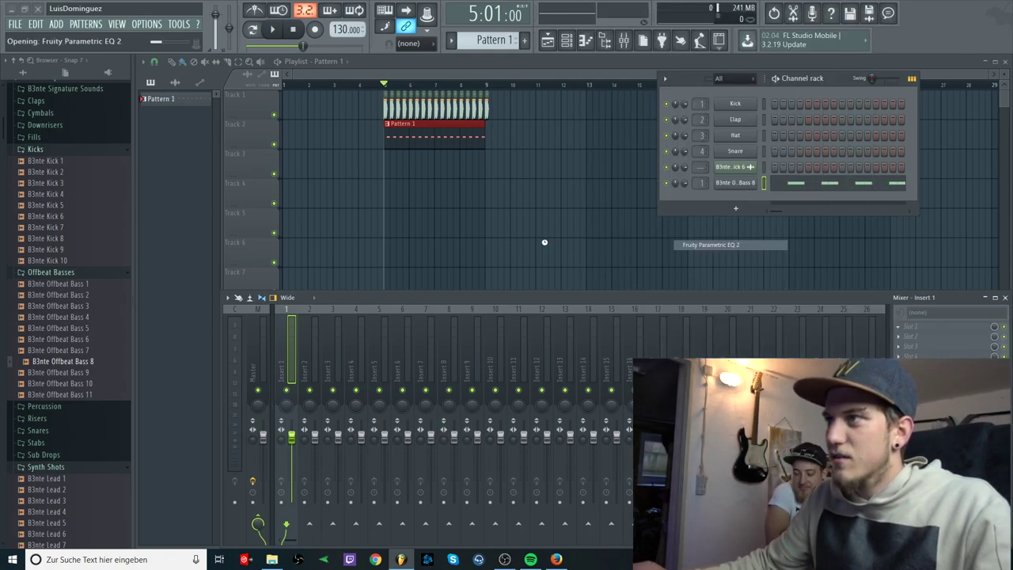
{"action": "left_click", "coordinate": [389, 107]}
Step: Add Soundgoodizer in the second effect slot of Insert 1, set its amount to about half and play the arrangement
{"action": "left_click", "coordinate": [934, 336]}
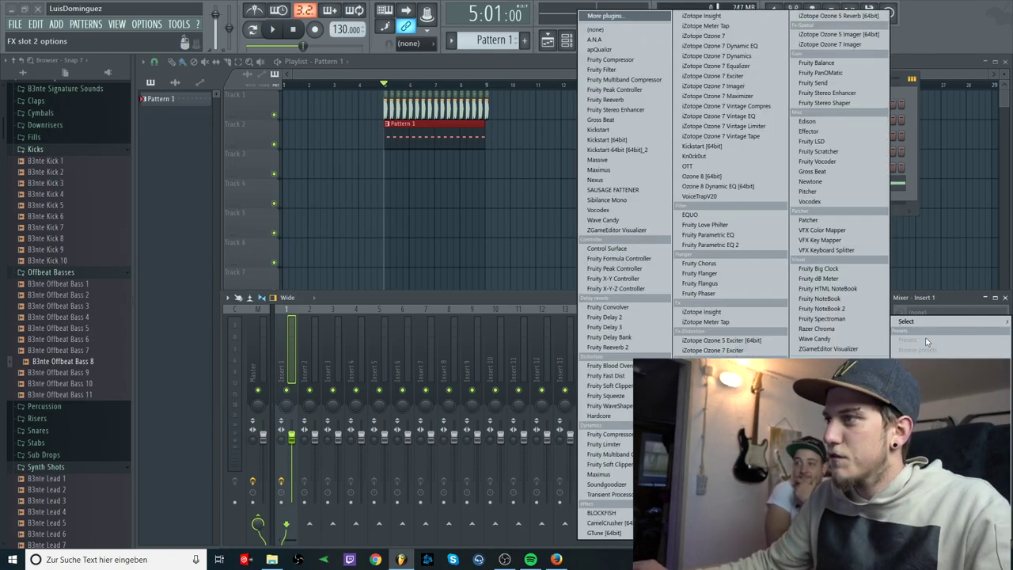
{"action": "left_click", "coordinate": [610, 484]}
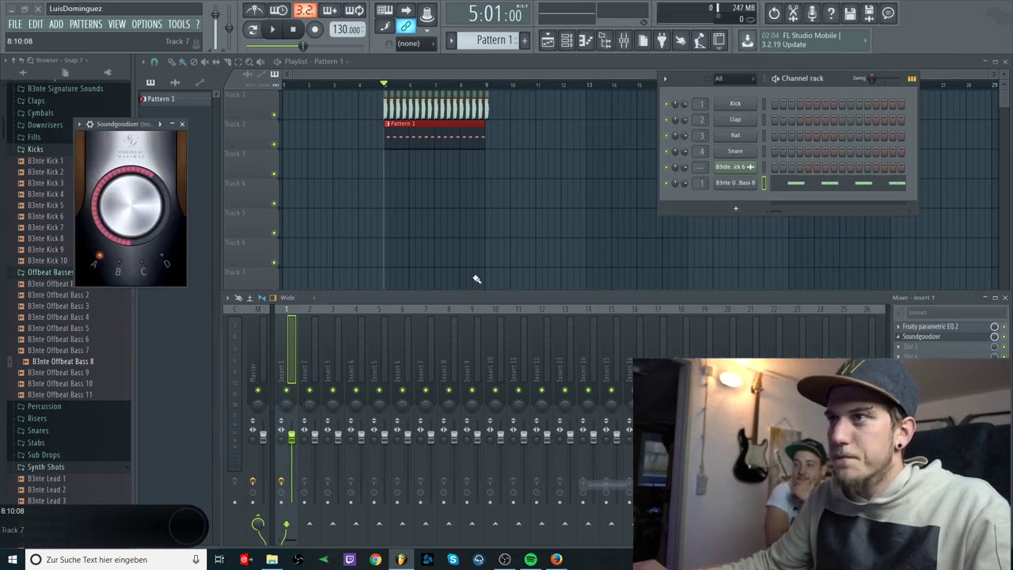
{"action": "left_click", "coordinate": [143, 262]}
{"action": "key", "text": "space"}
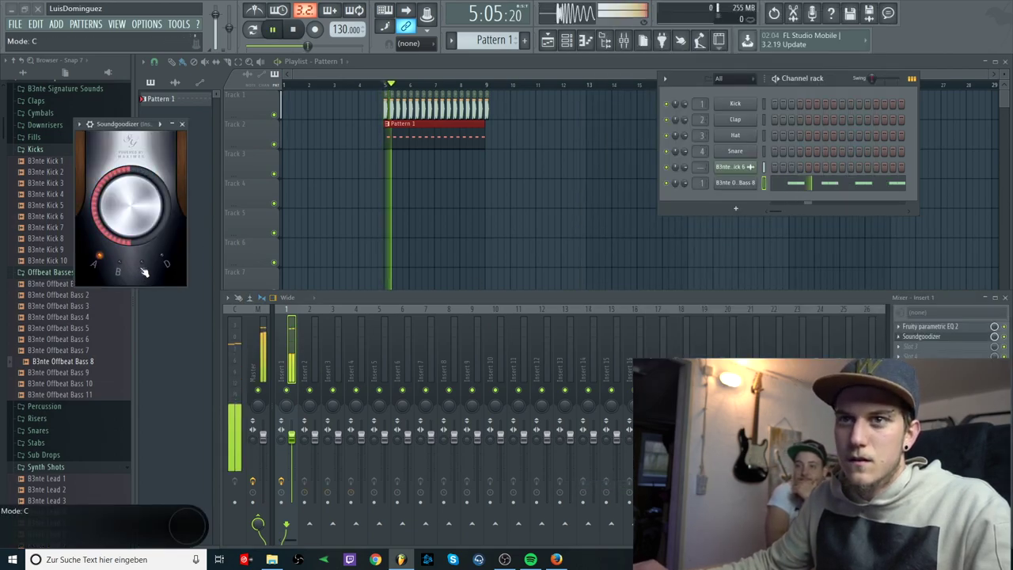
{"action": "left_click", "coordinate": [182, 124]}
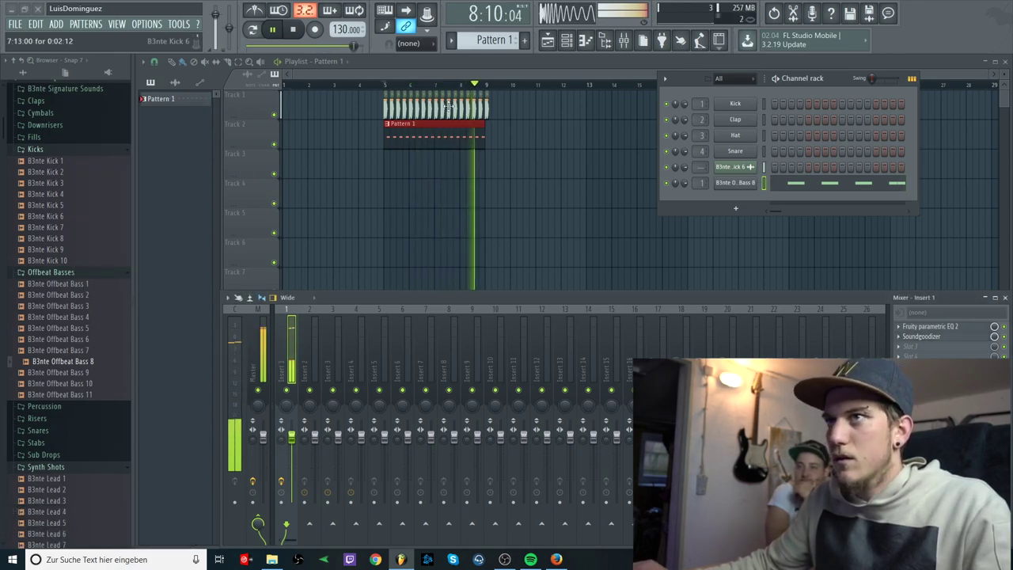
{"action": "key", "text": "space"}
Step: Check the sample settings of the B3nte Kick 6 clip, and close them along with the mixer
{"action": "double_click", "coordinate": [427, 98]}
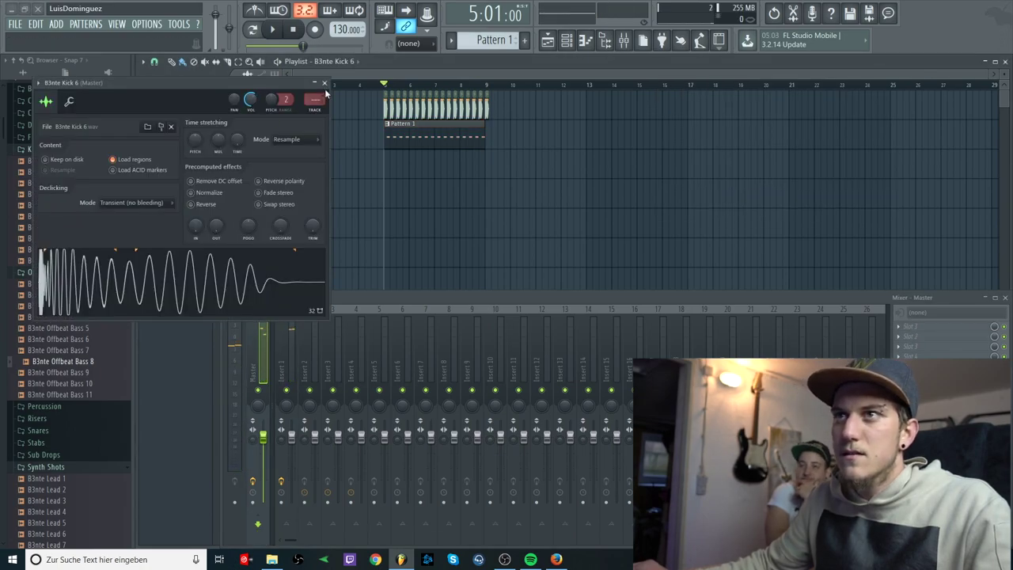
{"action": "left_click", "coordinate": [324, 83]}
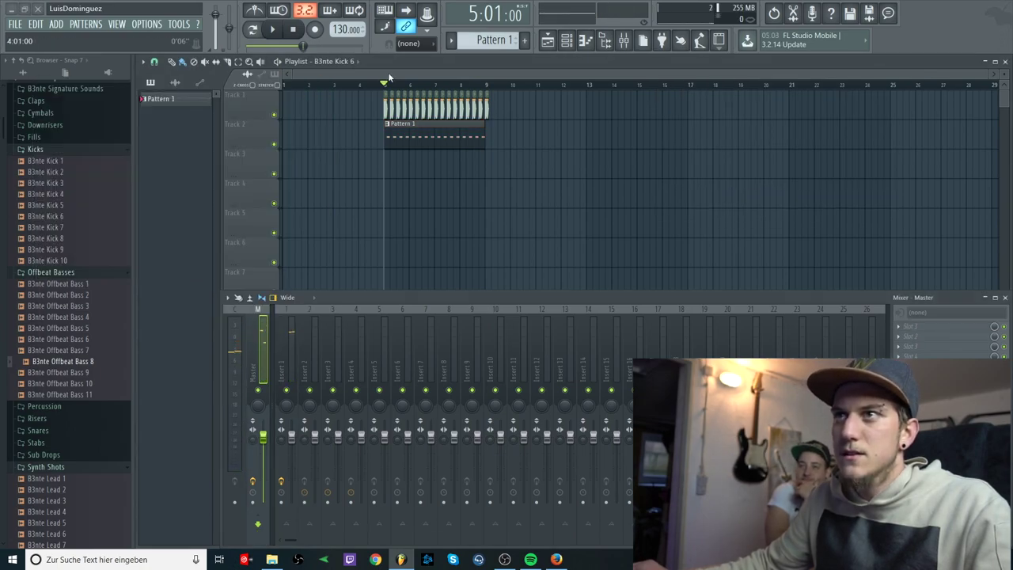
{"action": "left_click", "coordinate": [1006, 298]}
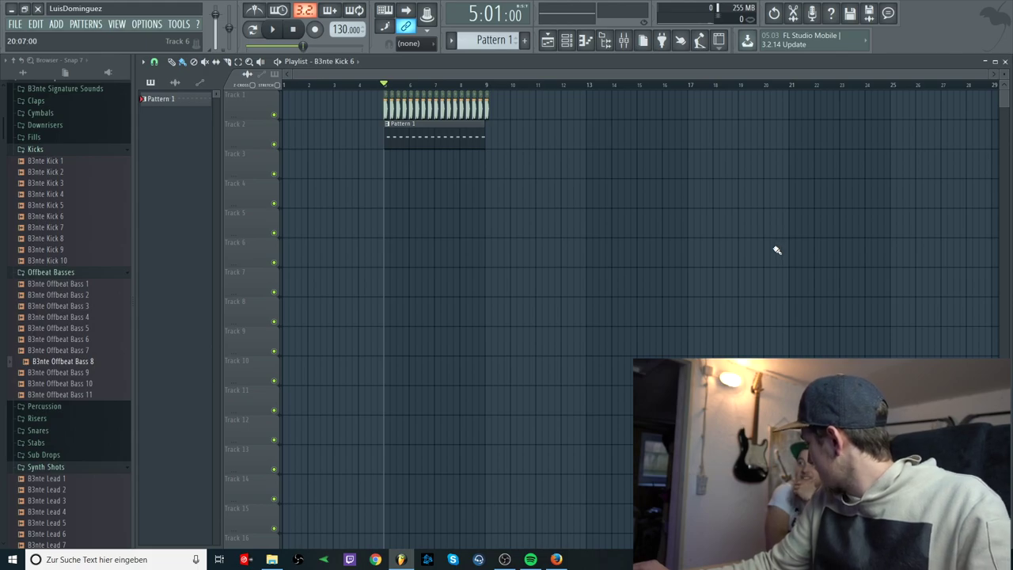
{"action": "left_click", "coordinate": [56, 154]}
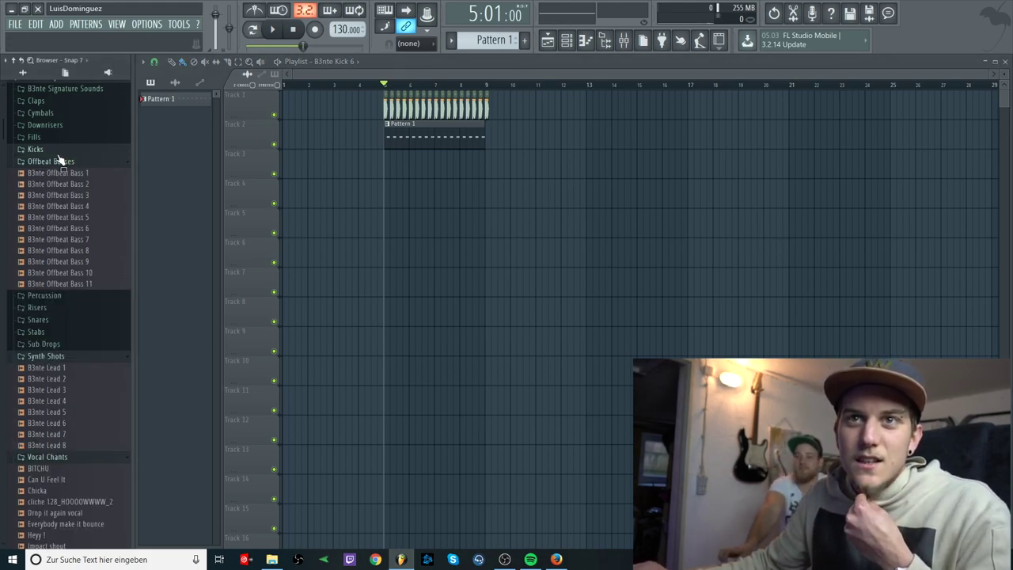
{"action": "left_click", "coordinate": [70, 308]}
{"action": "left_click", "coordinate": [59, 319]}
{"action": "left_click_drag", "start_coordinate": [56, 321], "coordinate": [306, 170]}
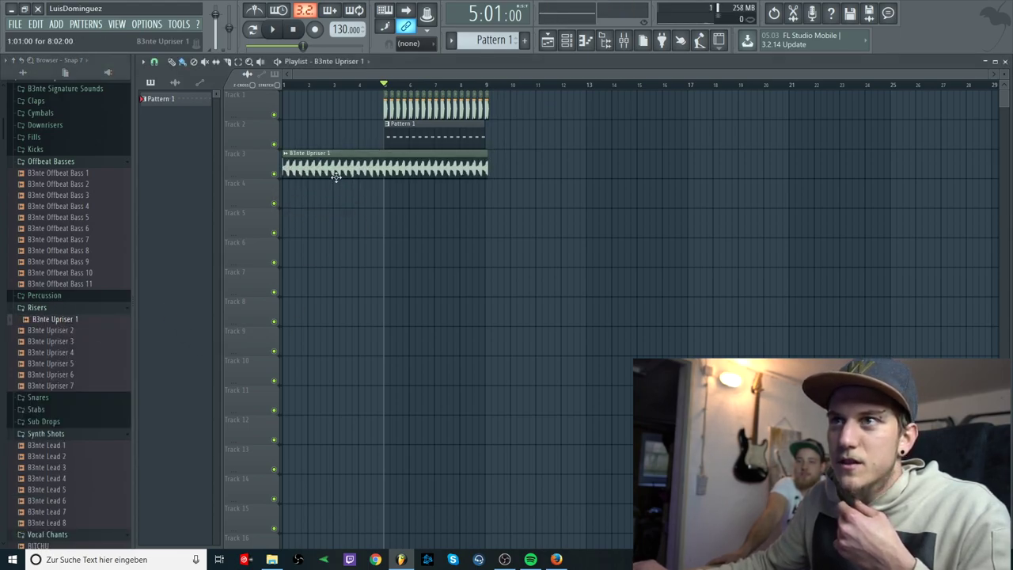
{"action": "right_click", "coordinate": [335, 176]}
{"action": "left_click", "coordinate": [53, 308]}
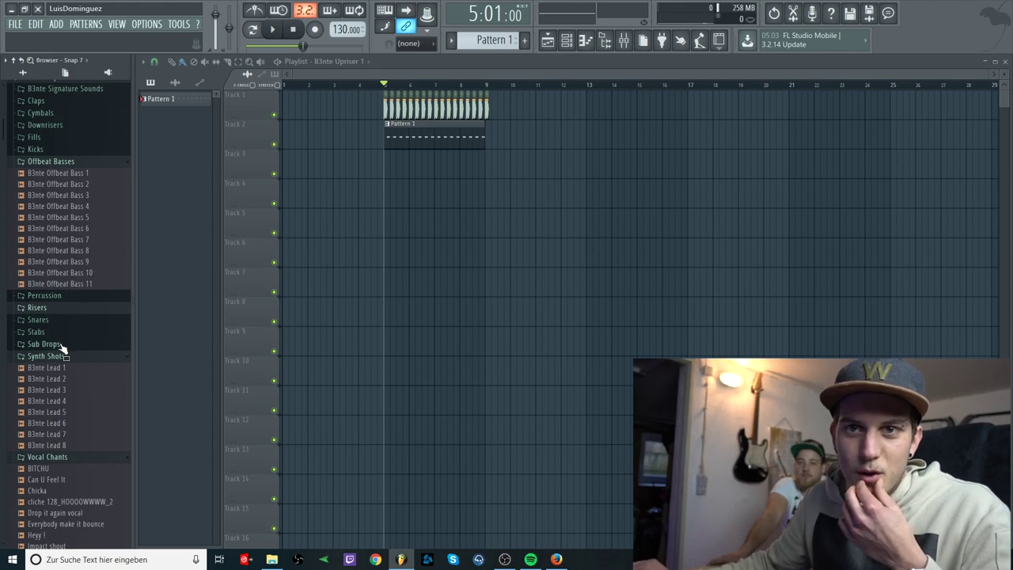
Step: Audition the B3nte Lead samples in the Synth Shots folder
{"action": "left_click", "coordinate": [79, 380]}
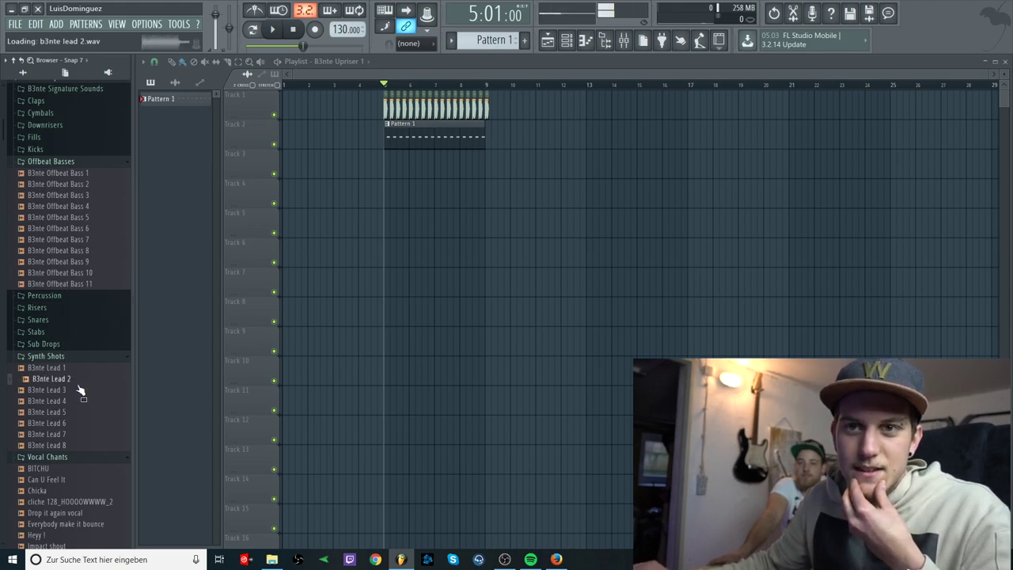
{"action": "left_click", "coordinate": [71, 392]}
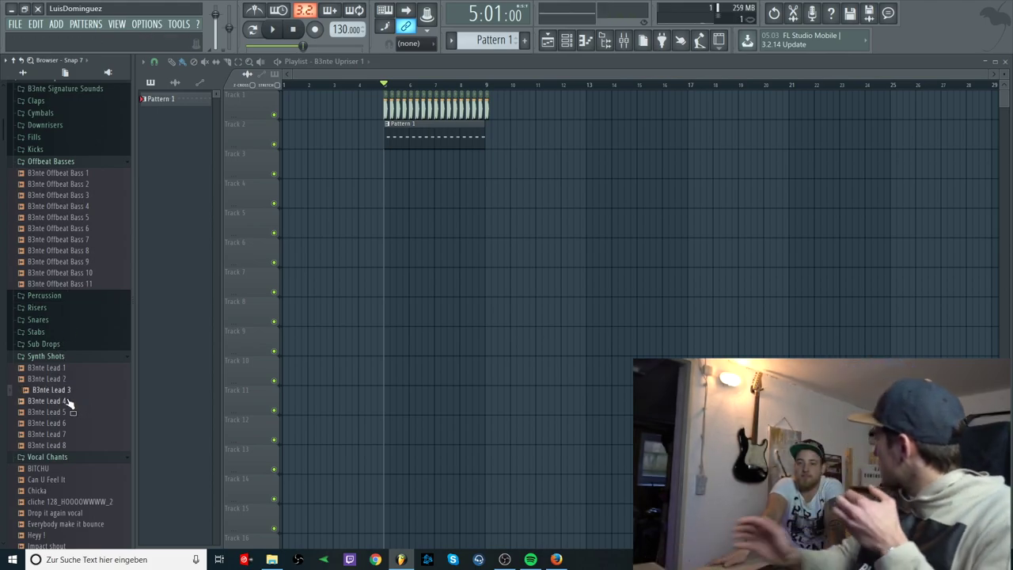
{"action": "left_click", "coordinate": [64, 413]}
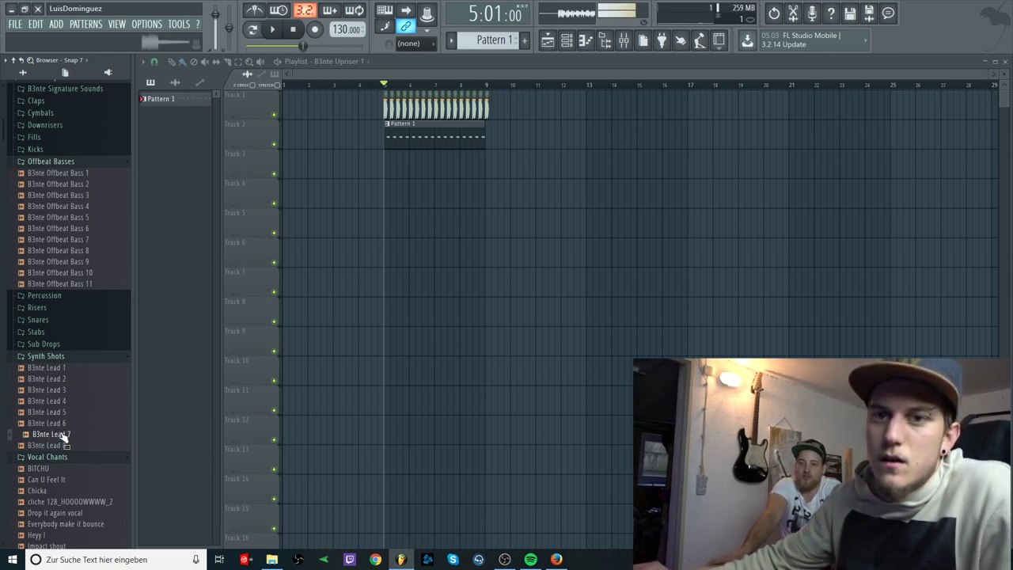
Step: Load B3nte Lead 7 as a channel in the new Pattern 2, with its volume envelope and Normalize enabled
{"action": "left_click", "coordinate": [567, 45]}
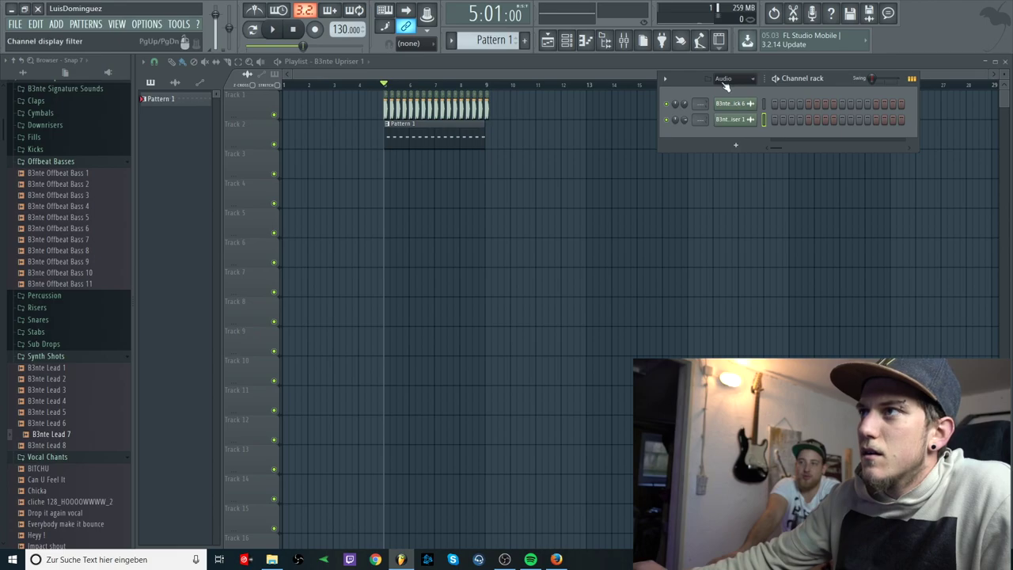
{"action": "scroll", "coordinate": [725, 84], "scroll_direction": "down", "scroll_amount": 1}
{"action": "left_click_drag", "start_coordinate": [55, 434], "coordinate": [744, 182]}
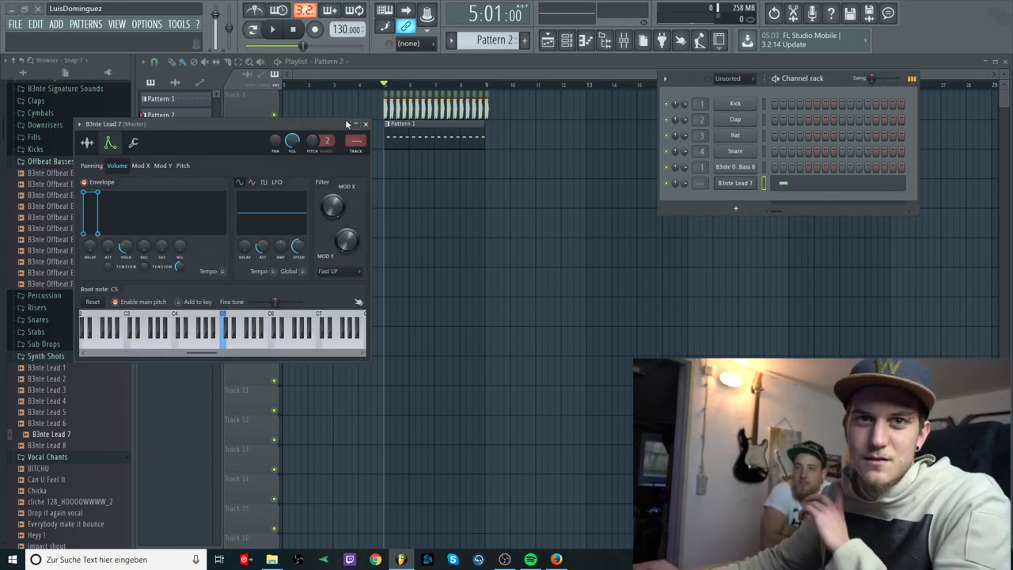
{"action": "left_click", "coordinate": [83, 152]}
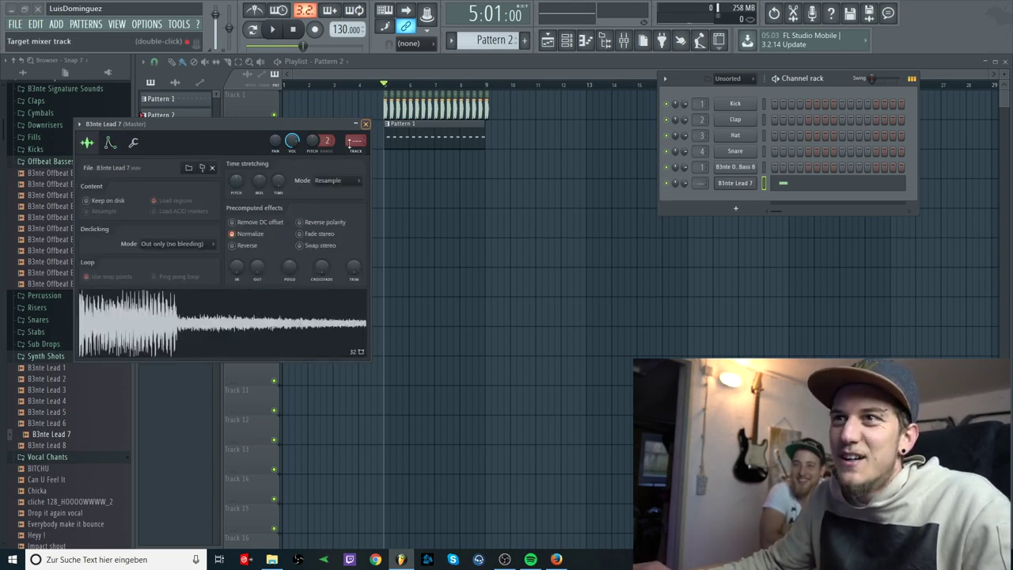
{"action": "left_click", "coordinate": [367, 125]}
Step: Place Pattern 2 on Track 3 at bar 5 and route B3nte Lead 7 to mixer Insert 2
{"action": "left_click", "coordinate": [392, 164]}
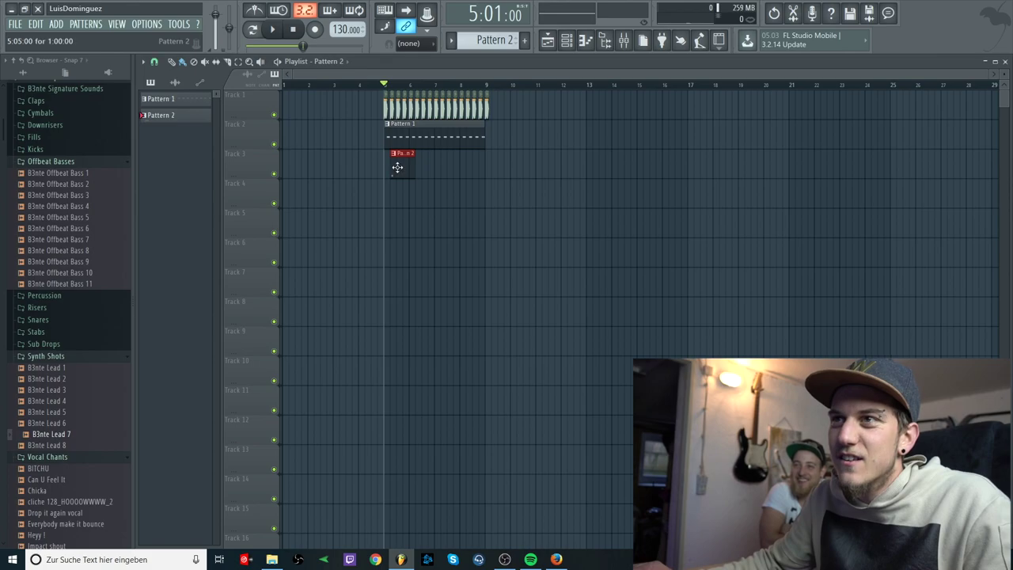
{"action": "key", "text": "F9"}
{"action": "double_click", "coordinate": [393, 164]}
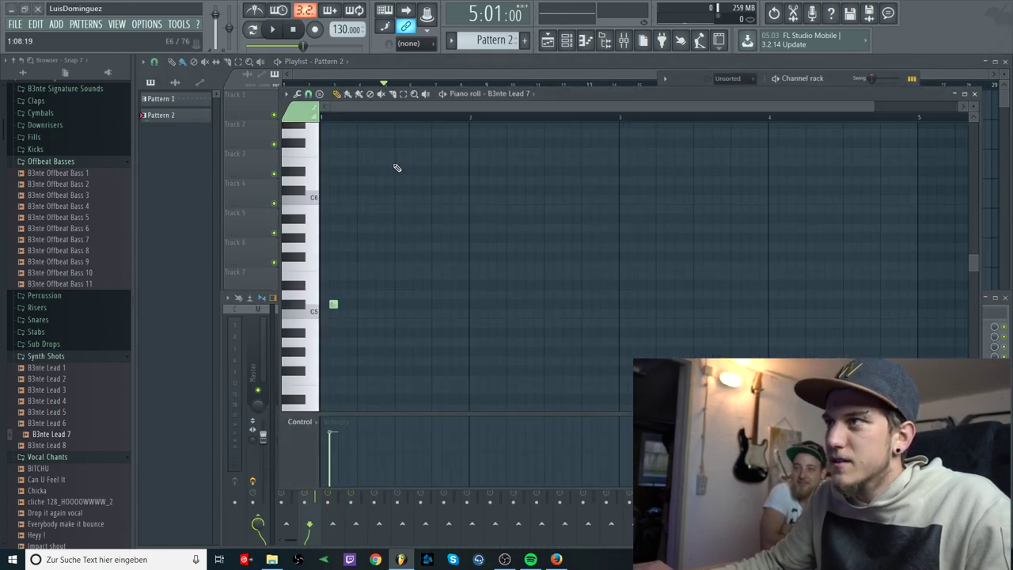
{"action": "left_click", "coordinate": [974, 97]}
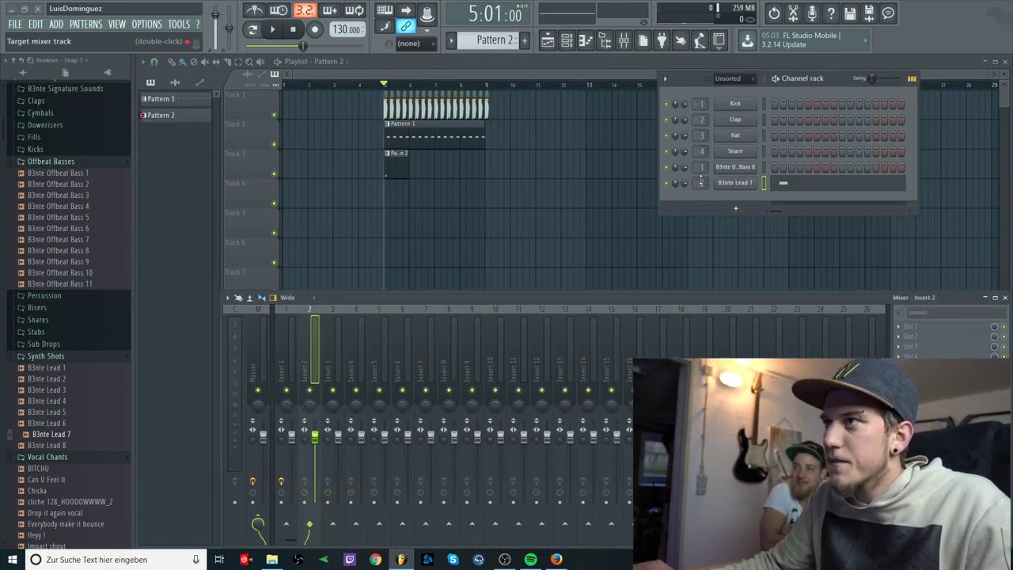
Step: Add Fruity Parametric EQ 2 and Soundgoodizer to the first two effect slots of Insert 2
{"action": "left_click", "coordinate": [907, 326]}
{"action": "mouse_move", "coordinate": [907, 321]}
{"action": "left_click", "coordinate": [710, 245]}
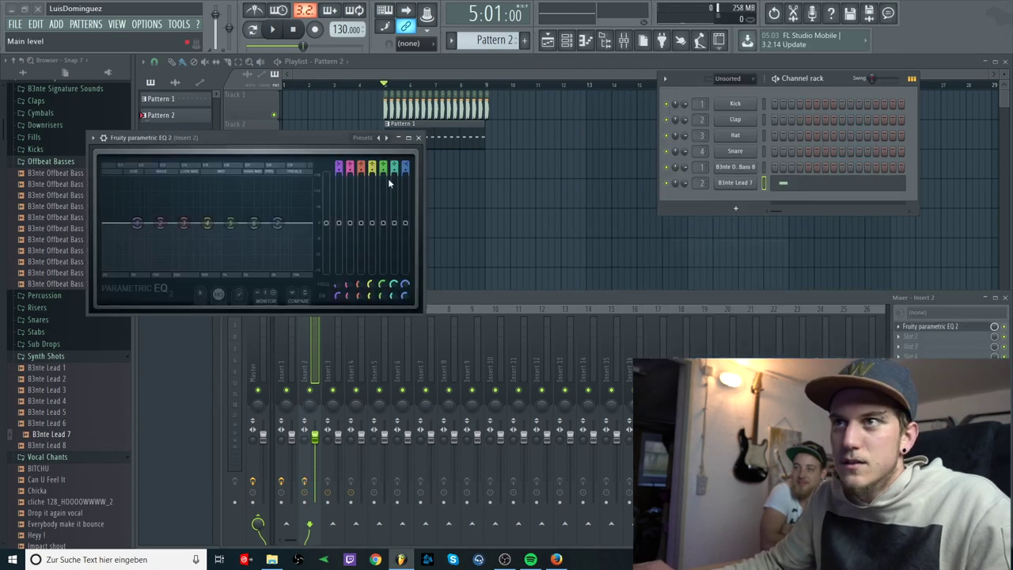
{"action": "left_click", "coordinate": [419, 138]}
{"action": "left_click", "coordinate": [907, 329]}
{"action": "left_click", "coordinate": [902, 336]}
{"action": "mouse_move", "coordinate": [906, 321]}
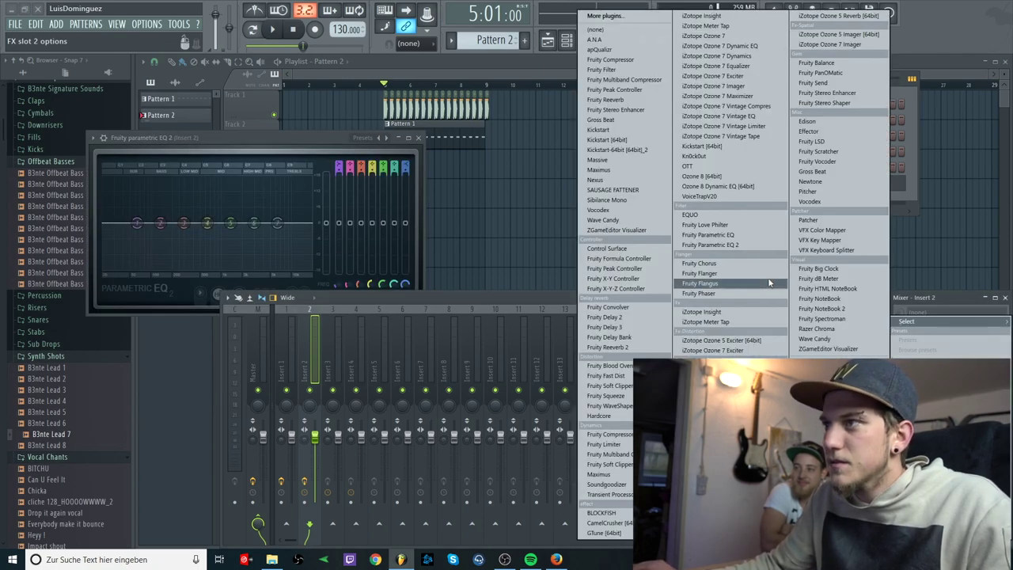
{"action": "left_click", "coordinate": [607, 483]}
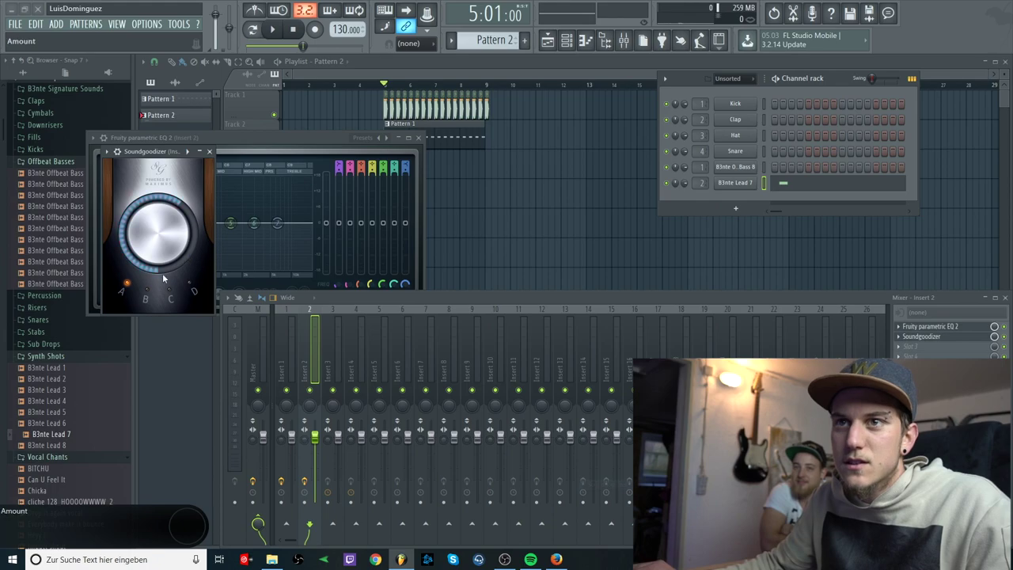
Step: Close the open effect windows and add Fruity Reeverb 2 to the third effect slot of Insert 2
{"action": "left_click", "coordinate": [209, 152]}
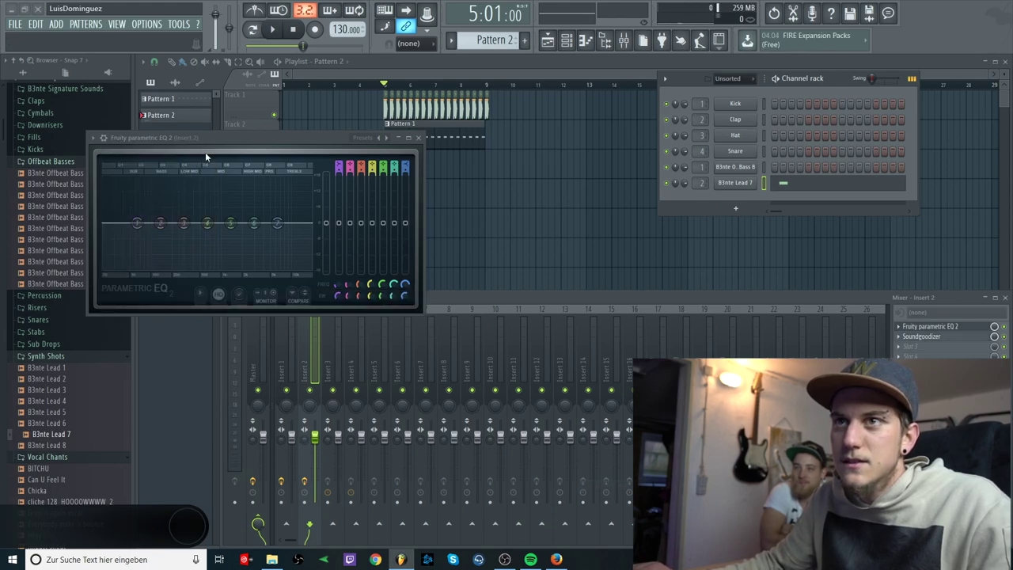
{"action": "left_click", "coordinate": [428, 144]}
{"action": "left_click", "coordinate": [419, 138]}
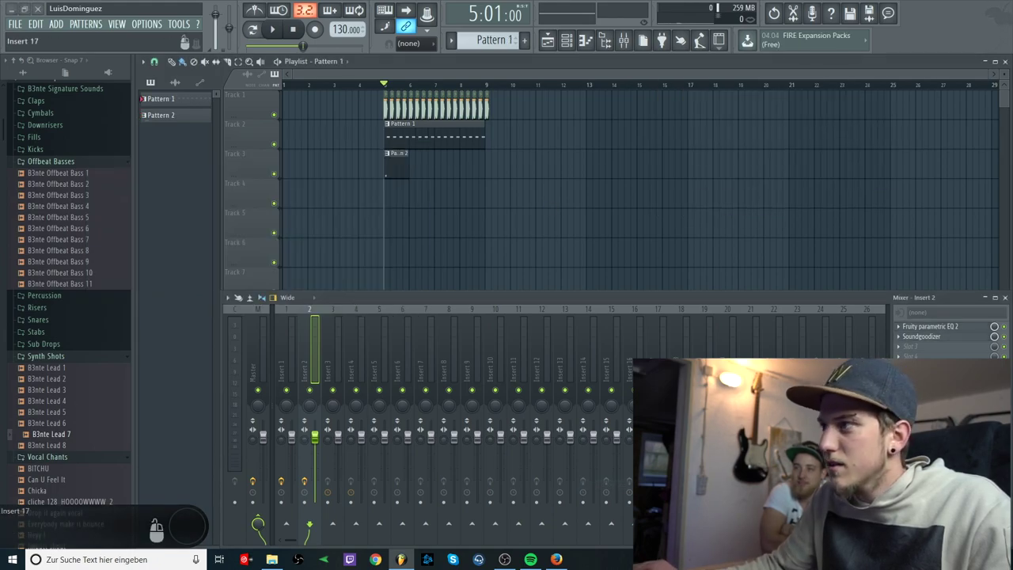
{"action": "left_click", "coordinate": [910, 346]}
{"action": "mouse_move", "coordinate": [908, 321]}
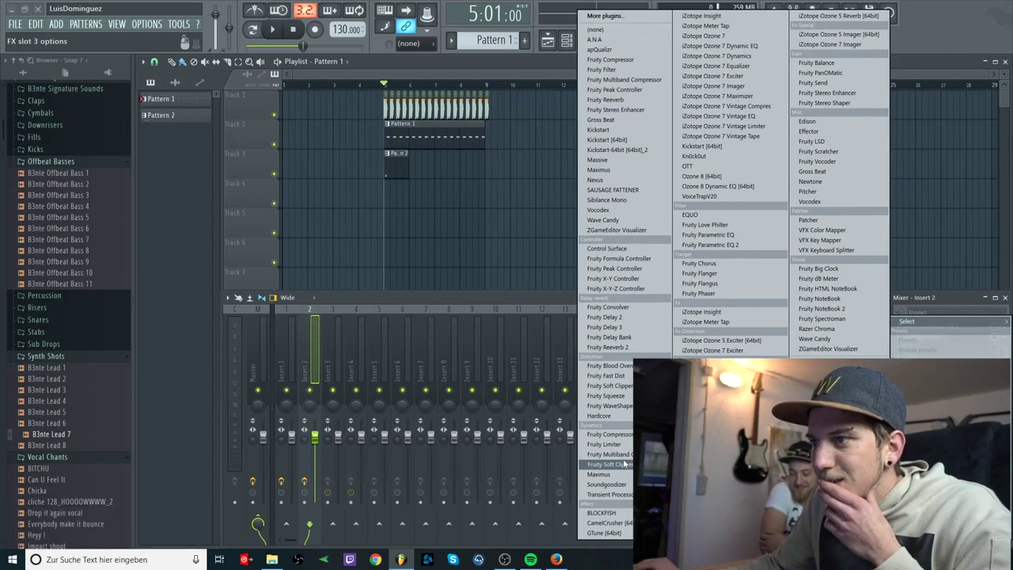
{"action": "left_click", "coordinate": [608, 348]}
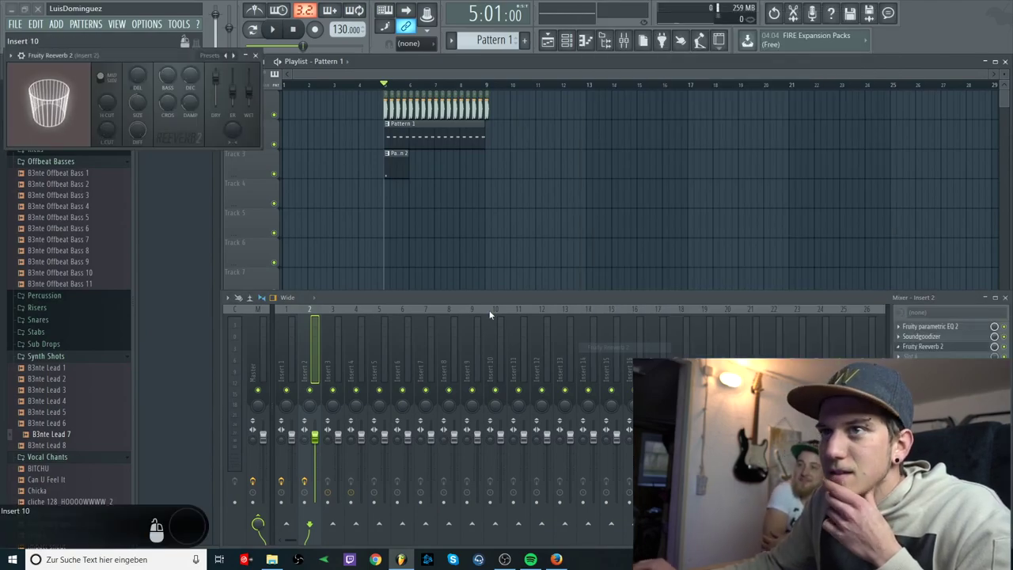
{"action": "left_click", "coordinate": [255, 55]}
Step: Add Kickstart to the fourth effect slot of Insert 2 and choose its Quick Chain curve
{"action": "left_click", "coordinate": [900, 356]}
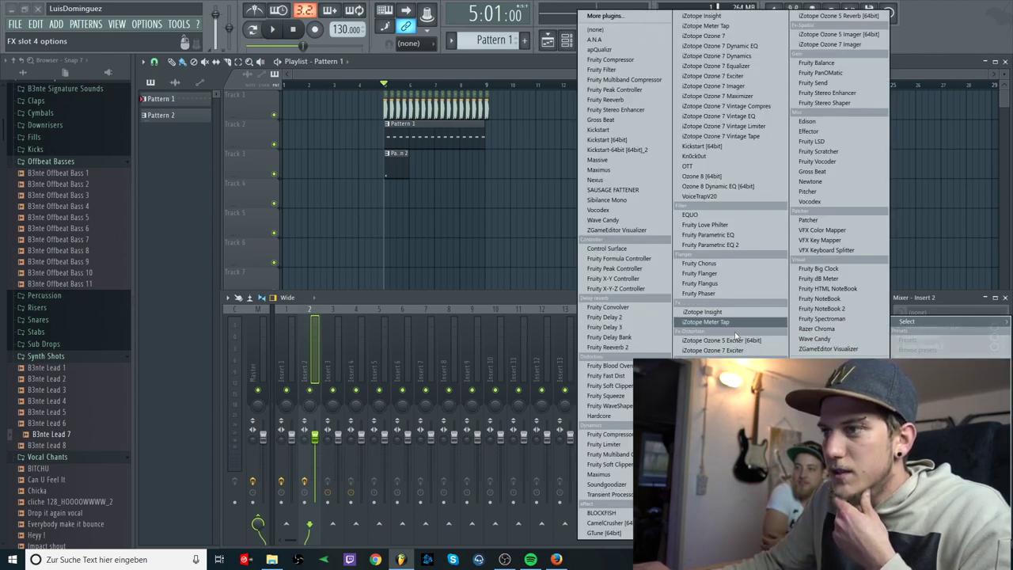
{"action": "left_click", "coordinate": [621, 140]}
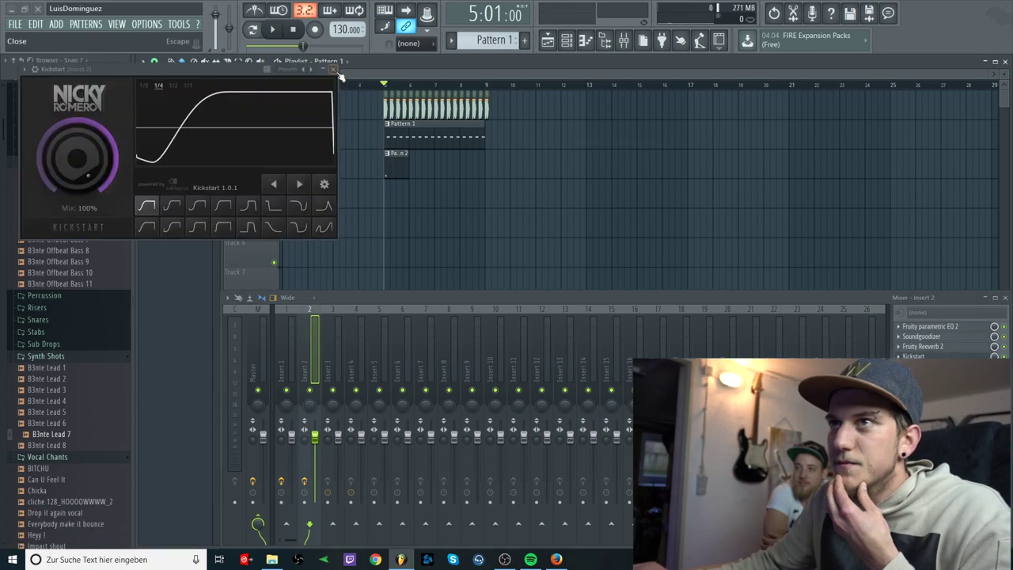
{"action": "left_click", "coordinate": [336, 71]}
{"action": "left_click", "coordinate": [913, 356]}
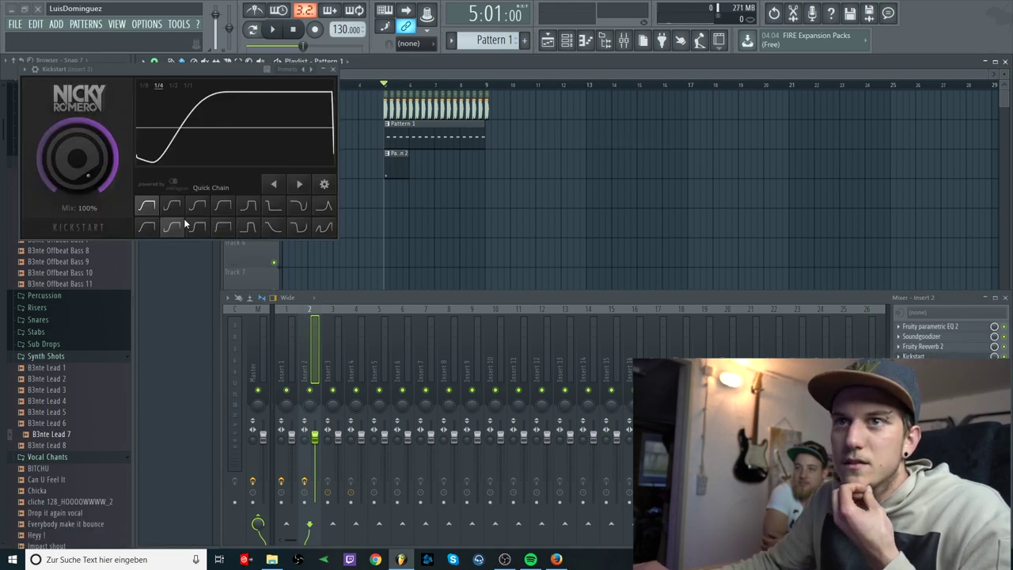
{"action": "left_click", "coordinate": [177, 225]}
{"action": "left_click", "coordinate": [334, 70]}
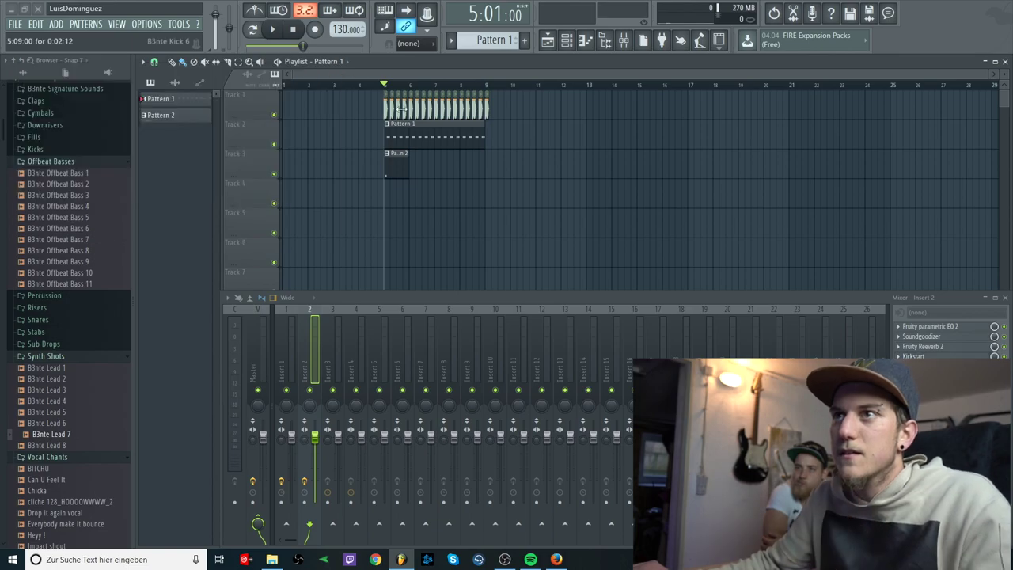
Step: In Pattern 2's B3nte Lead 7 piano roll, place an E5 note at 1:03 and a G#5 note at 1:05
{"action": "double_click", "coordinate": [404, 161]}
{"action": "left_click_drag", "start_coordinate": [332, 305], "coordinate": [332, 276]}
{"action": "key", "text": "space"}
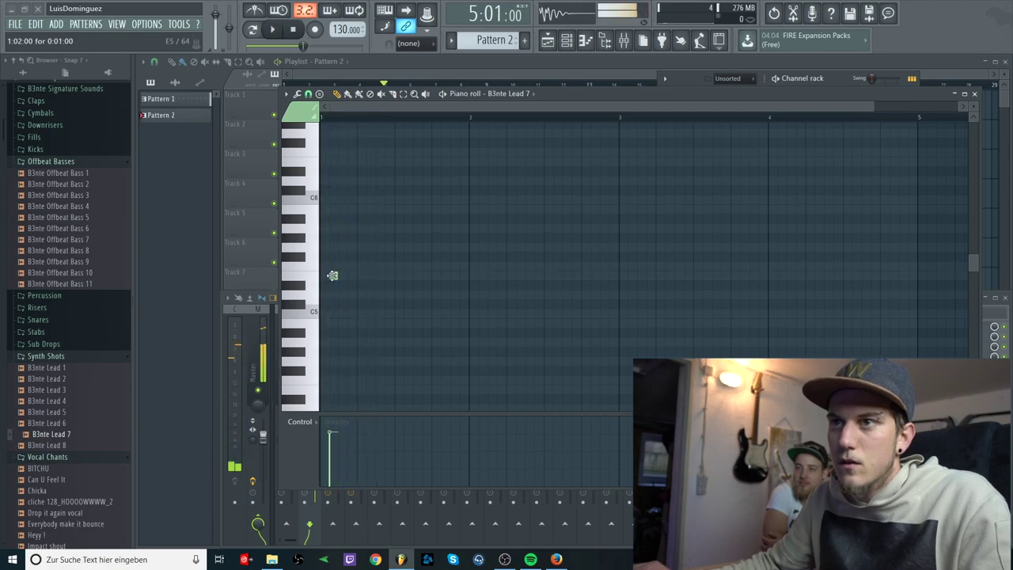
{"action": "key", "text": "space"}
{"action": "left_click", "coordinate": [341, 276]}
{"action": "left_click_drag", "start_coordinate": [366, 274], "coordinate": [362, 238]}
{"action": "key", "text": "space"}
{"action": "key", "text": "space"}
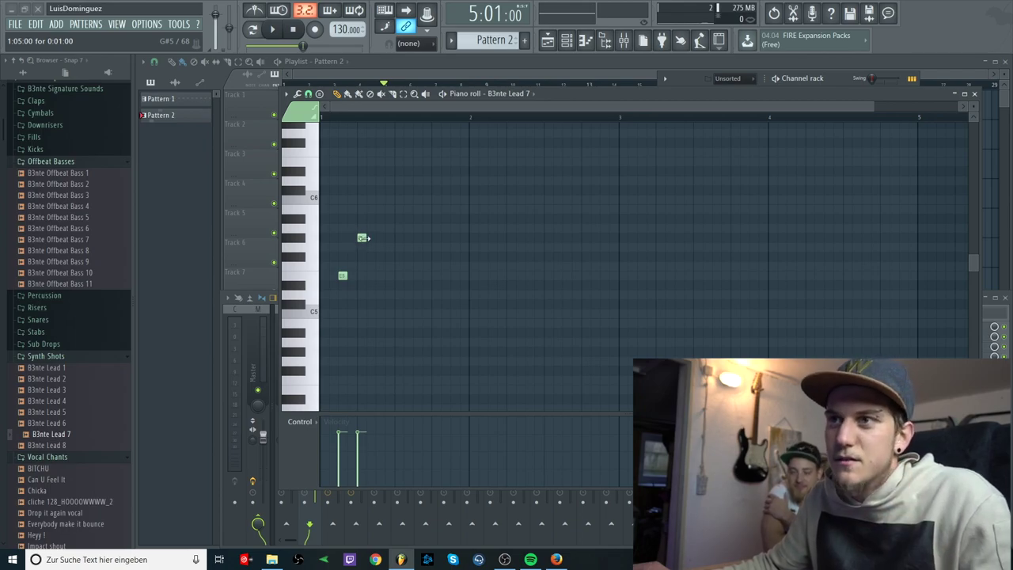
Step: Select bars 5 to 7 of the playlist as the playback loop and listen to it
{"action": "key", "text": "F7"}
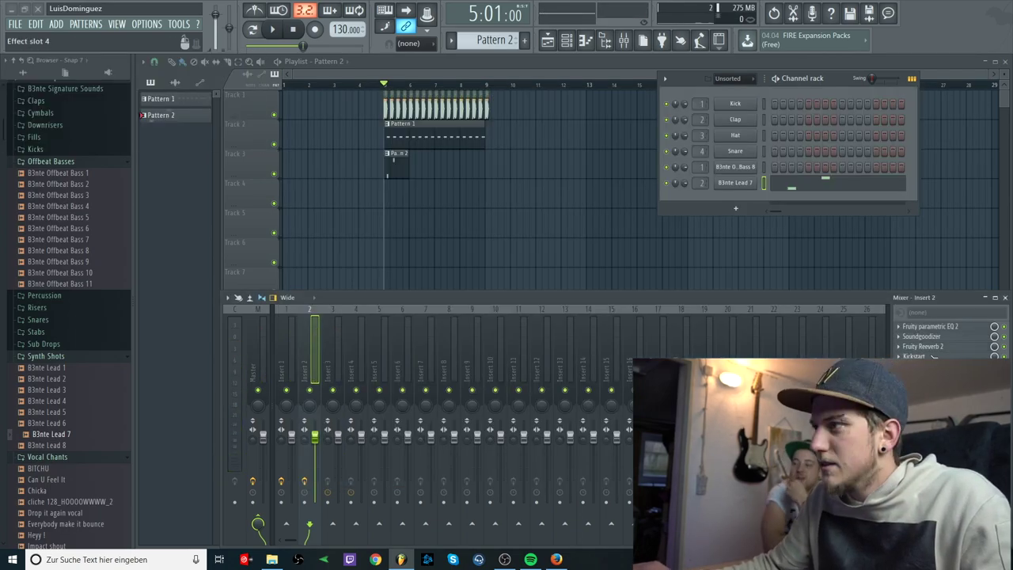
{"action": "double_click", "coordinate": [399, 164]}
{"action": "key", "text": "F7"}
{"action": "left_click_drag", "start_coordinate": [384, 85], "coordinate": [433, 85]}
{"action": "key", "text": "space"}
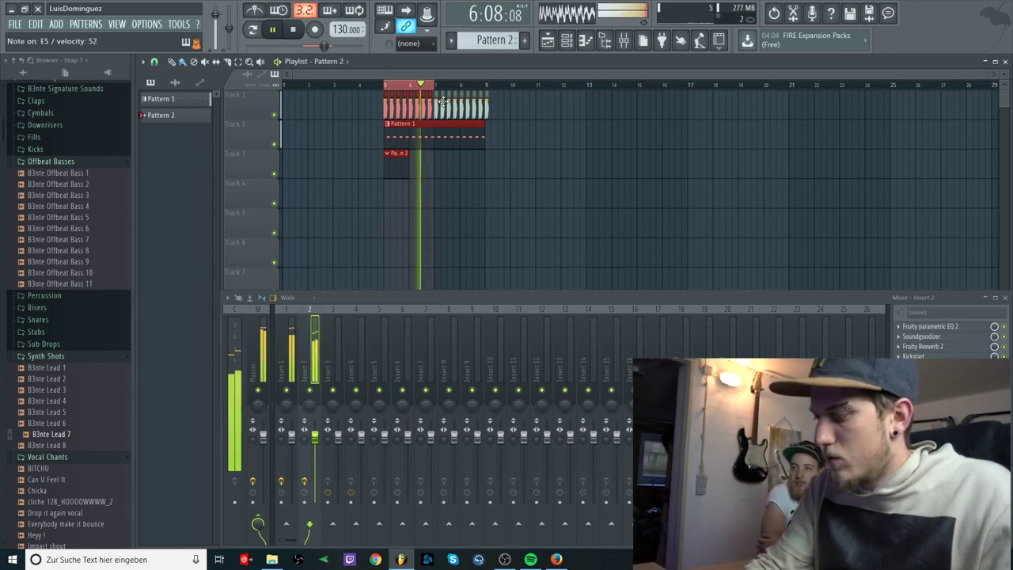
{"action": "key", "text": "space"}
Step: Load B3nte Lead 2 into the B3nte Lead 7 channel, play the loop and adjust the channel's sample settings
{"action": "key", "text": "F6"}
{"action": "left_click_drag", "start_coordinate": [52, 379], "coordinate": [727, 187]}
{"action": "key", "text": "space"}
{"action": "key", "text": "space"}
{"action": "left_click", "coordinate": [733, 183]}
{"action": "left_click", "coordinate": [249, 233]}
{"action": "left_click", "coordinate": [366, 124]}
Step: Write a bar 1 melody for B3nte Lead 2 with E5 at 1:03, B5 at 1:07, A5 at 1:09 and F#5 at 1:13
{"action": "right_click", "coordinate": [740, 183]}
{"action": "left_click", "coordinate": [771, 184]}
{"action": "left_click", "coordinate": [342, 275]}
{"action": "left_click", "coordinate": [378, 209]}
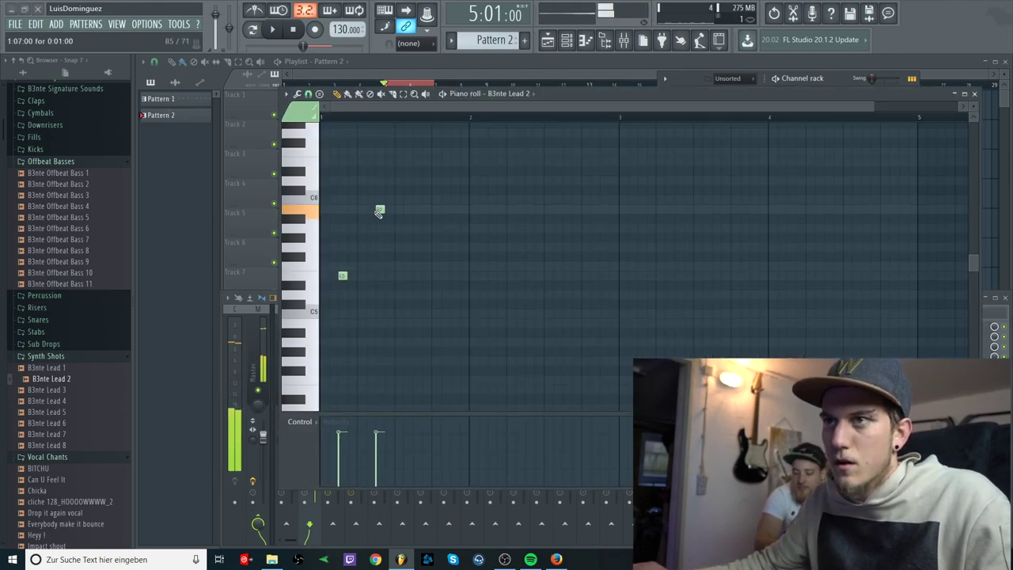
{"action": "left_click", "coordinate": [404, 228]}
{"action": "key", "text": "space"}
{"action": "left_click", "coordinate": [441, 276]}
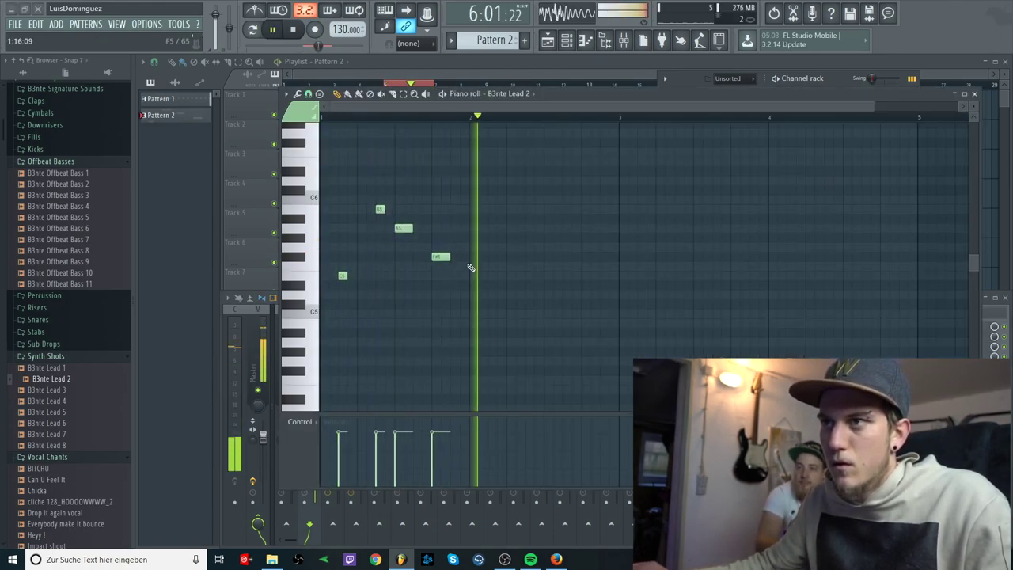
Step: Extend the B3nte Lead 2 melody into bar 2 with A5 notes, including a very short one at 2:05
{"action": "key", "text": "space"}
{"action": "left_click", "coordinate": [475, 276]}
{"action": "left_click_drag", "start_coordinate": [489, 247], "coordinate": [461, 231]}
{"action": "left_click", "coordinate": [513, 228]}
{"action": "scroll", "coordinate": [514, 230], "scroll_direction": "up", "scroll_amount": 5}
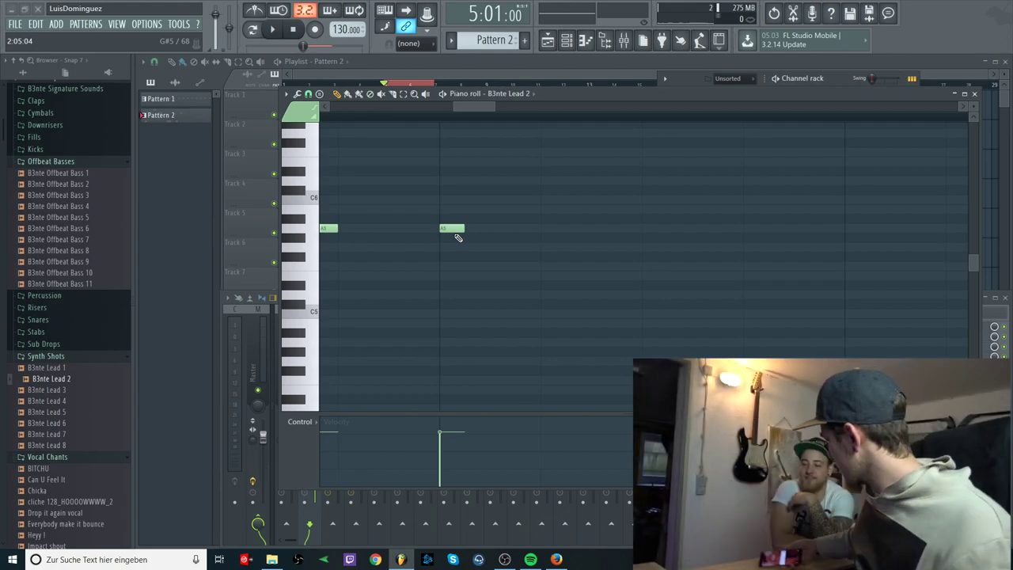
Step: In the B3nte Chop 5 melody, shorten the C5 note at 1:13 and add a very short A4 note at 2:08
{"action": "left_click_drag", "start_coordinate": [481, 314], "coordinate": [473, 314]}
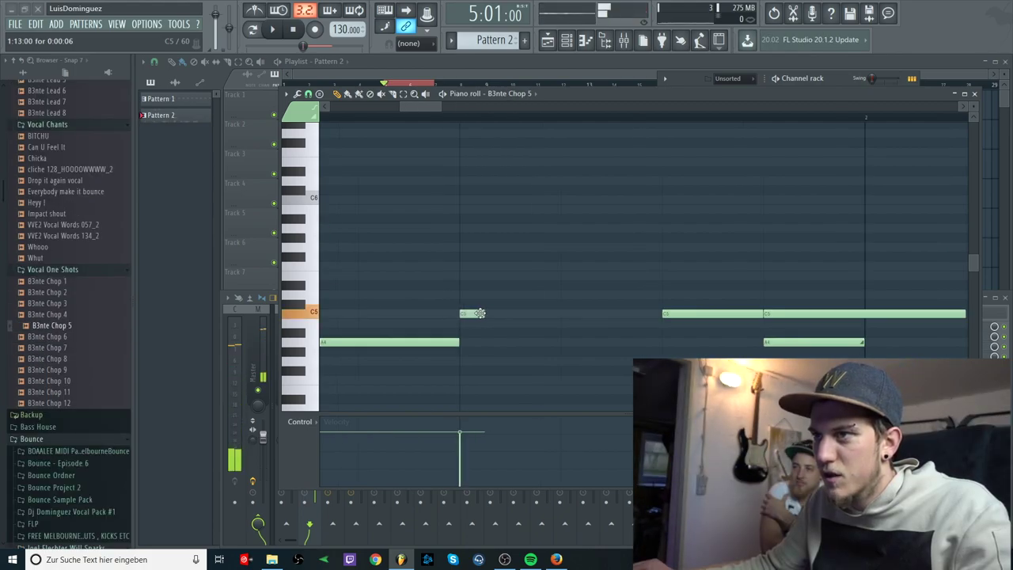
{"action": "key", "text": "space"}
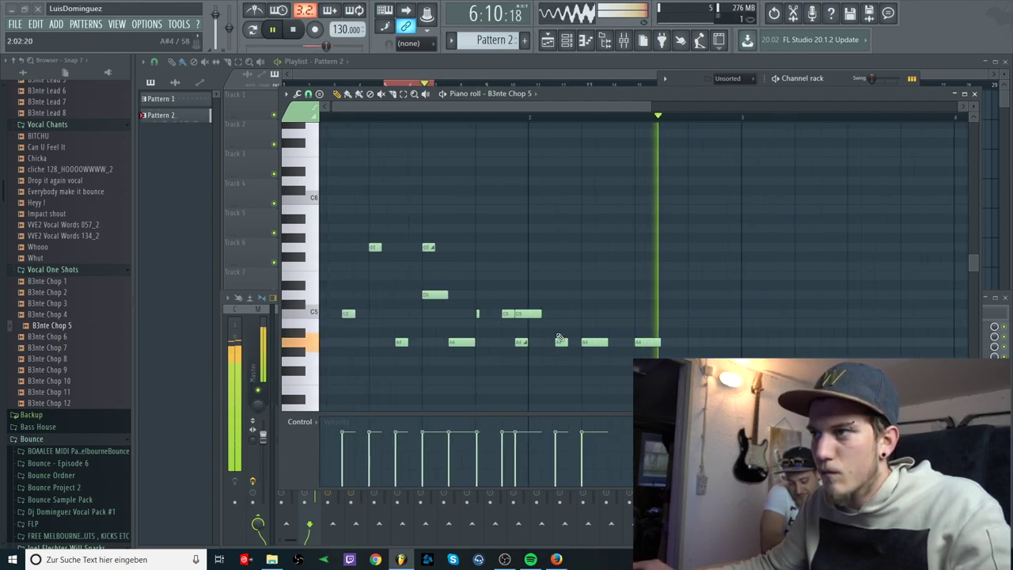
{"action": "left_click", "coordinate": [624, 342]}
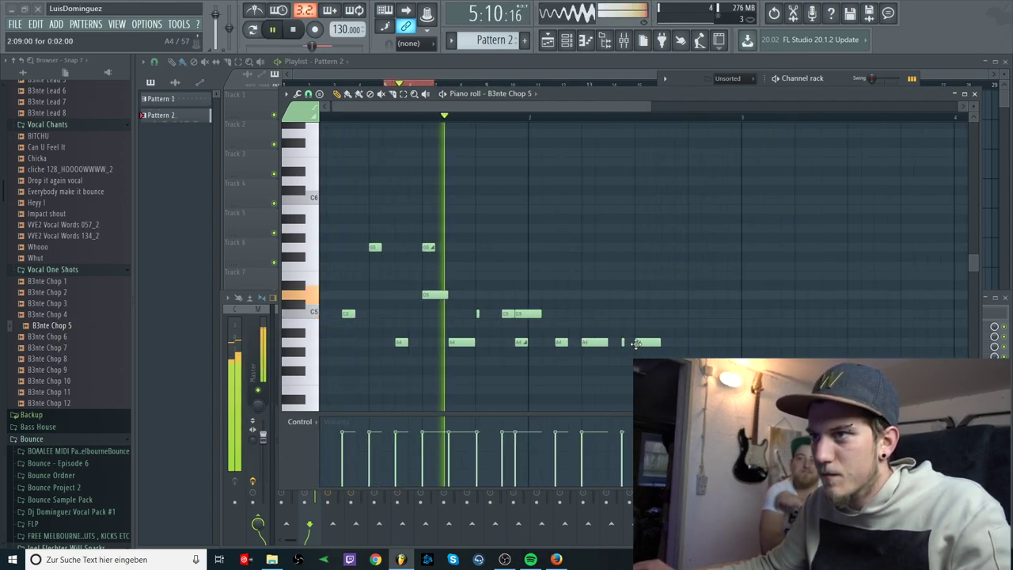
{"action": "key", "text": "space"}
Step: Add an A4 note at 2:12, lengthen it to three steps and play the loop
{"action": "left_click", "coordinate": [677, 346]}
{"action": "left_click", "coordinate": [677, 343]}
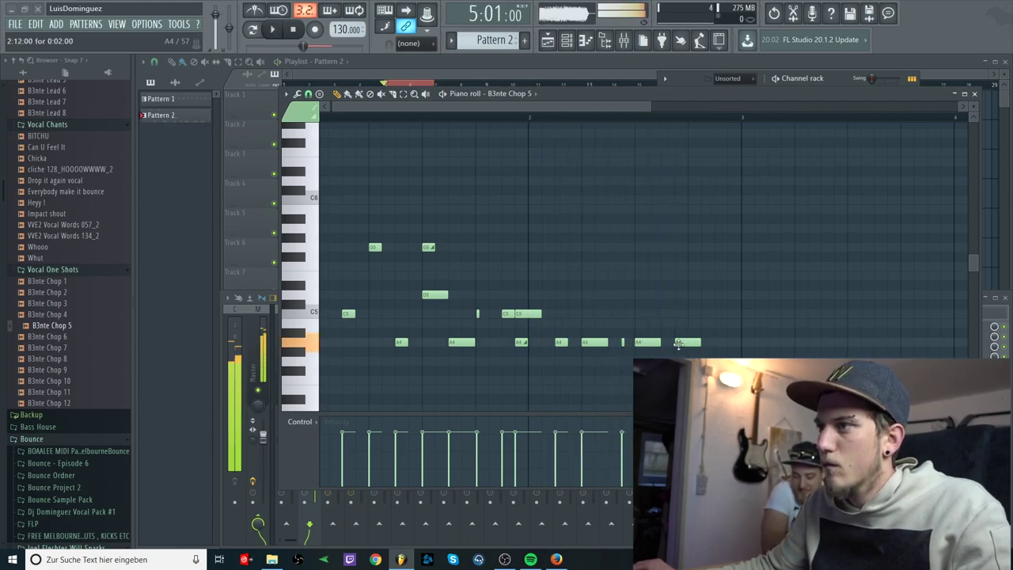
{"action": "left_click_drag", "start_coordinate": [700, 343], "coordinate": [715, 346]}
{"action": "key", "text": "space"}
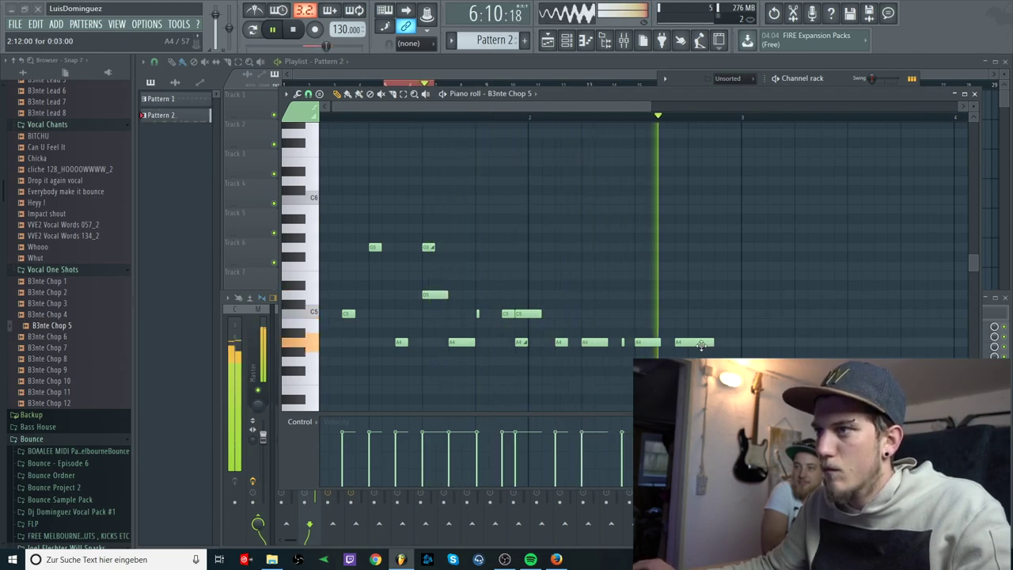
{"action": "key", "text": "space"}
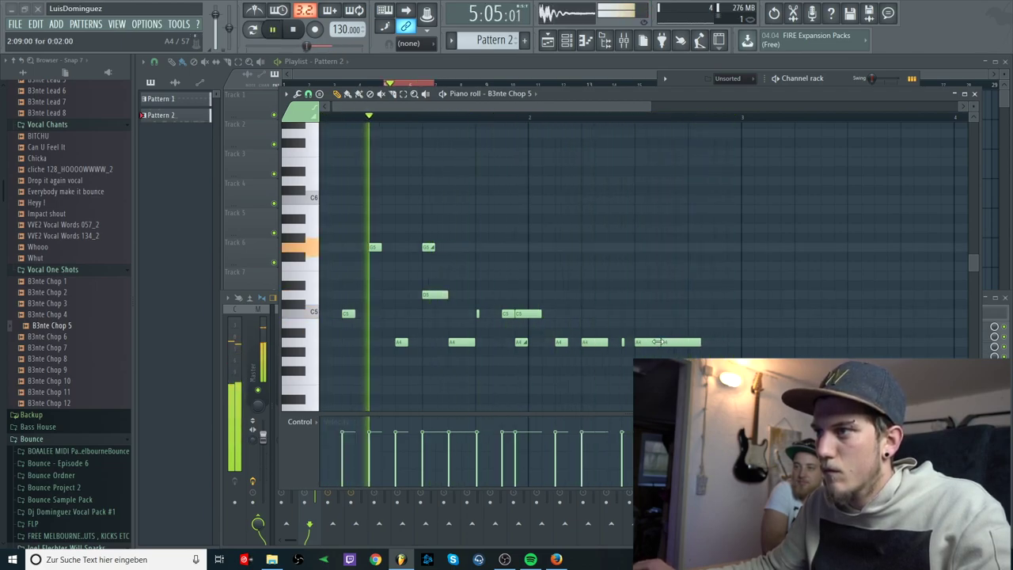
Step: Rework the end of bar 2 with D5 notes at 2:09 and 2:11, C5 notes at 2:12 and 2:14 and slide notes, checking by playback
{"action": "left_click", "coordinate": [647, 315]}
{"action": "left_click_drag", "start_coordinate": [641, 315], "coordinate": [641, 294]}
{"action": "key", "text": "space"}
{"action": "left_click_drag", "start_coordinate": [712, 342], "coordinate": [694, 303]}
{"action": "key", "text": "space"}
{"action": "key", "text": "space"}
{"action": "key", "text": "space"}
{"action": "key", "text": "space"}
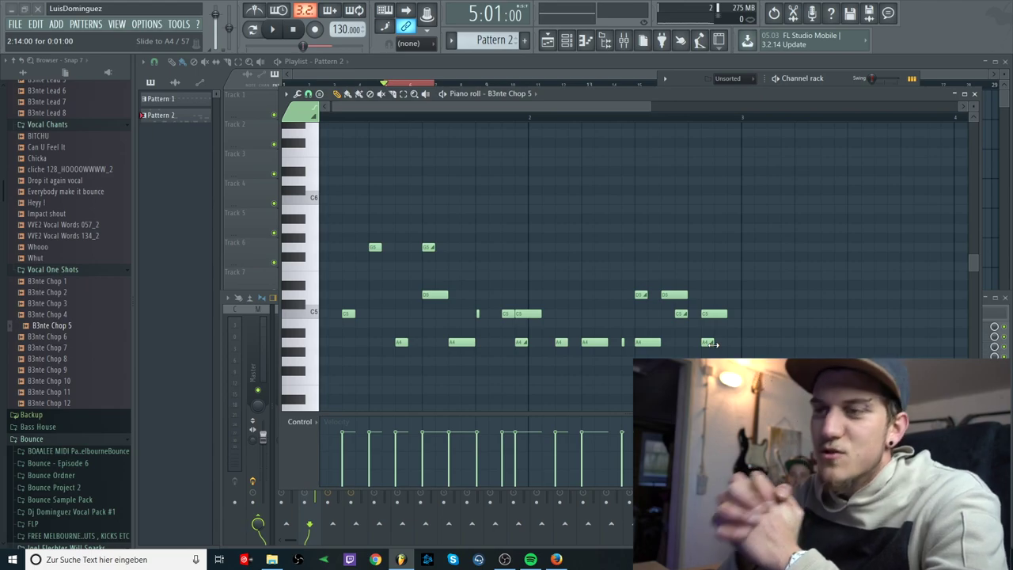
{"action": "key", "text": "space"}
{"action": "key", "text": "space"}
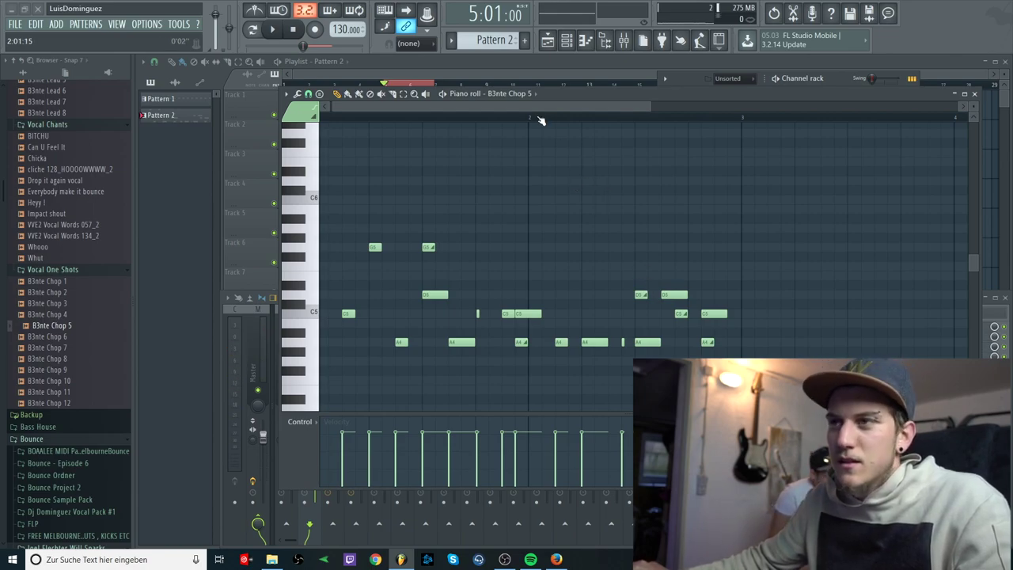
{"action": "key", "text": "space"}
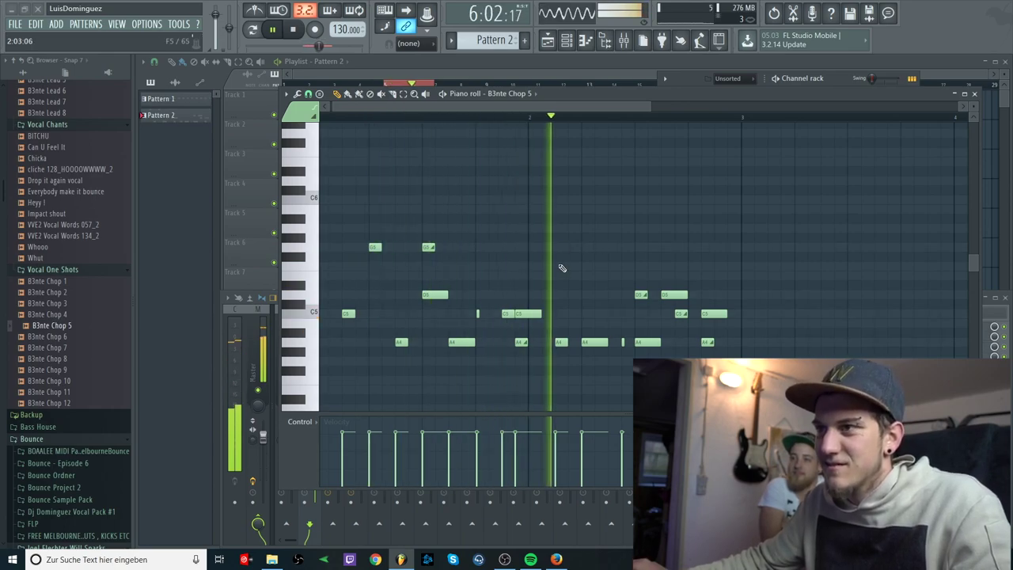
{"action": "key", "text": "space"}
Step: Move the last C5 note and its A4 slide note to 2:15, and copy the short C5 note to 2:14
{"action": "left_click_drag", "start_coordinate": [712, 315], "coordinate": [726, 315]}
{"action": "key", "text": "space"}
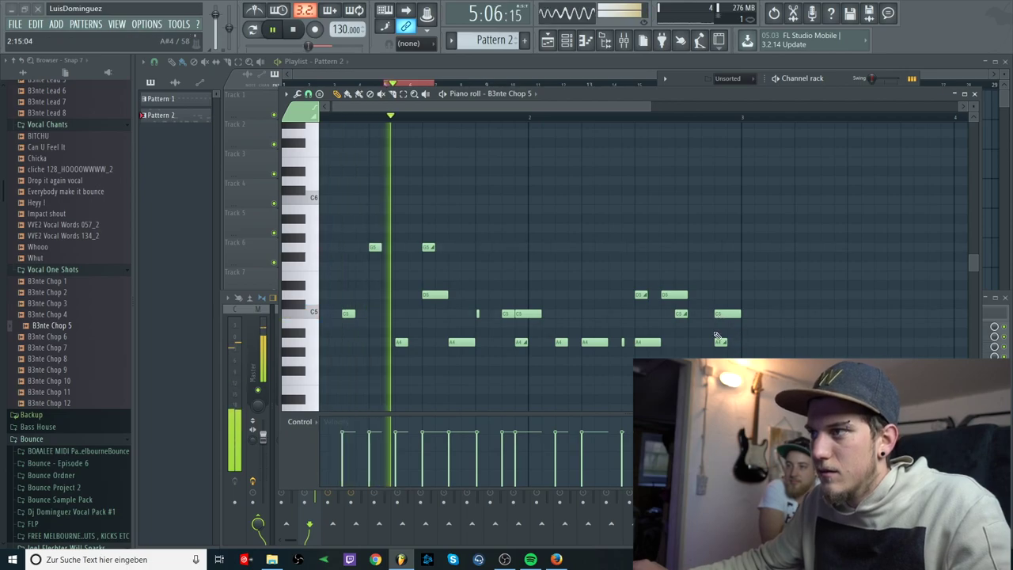
{"action": "left_click_drag", "start_coordinate": [479, 315], "coordinate": [706, 315], "text": "shift"}
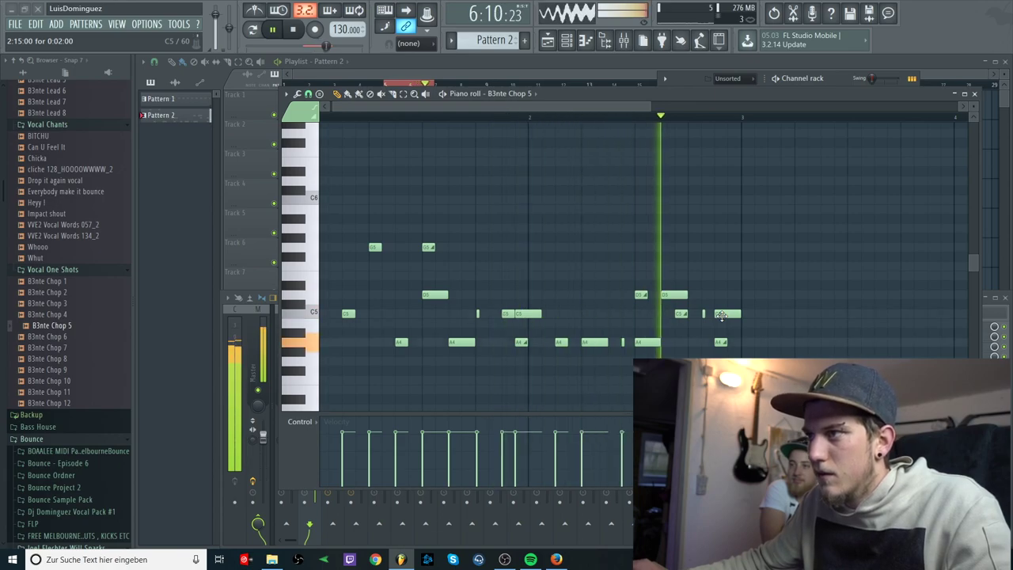
{"action": "key", "text": "space"}
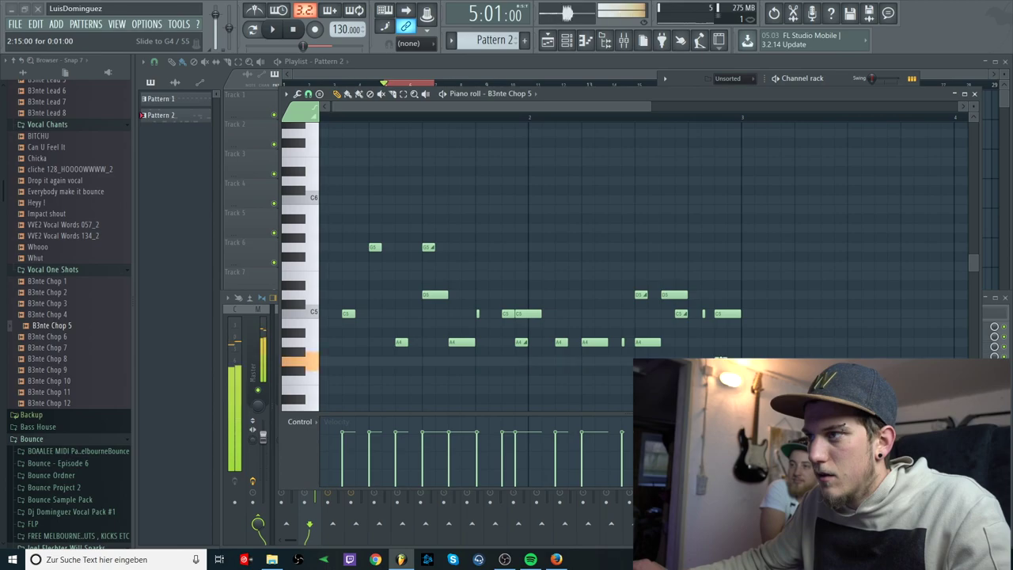
Step: Try a lower pitch for the slide note at 2:15 and play the loop
{"action": "left_click_drag", "start_coordinate": [722, 360], "coordinate": [721, 380]}
{"action": "key", "text": "space"}
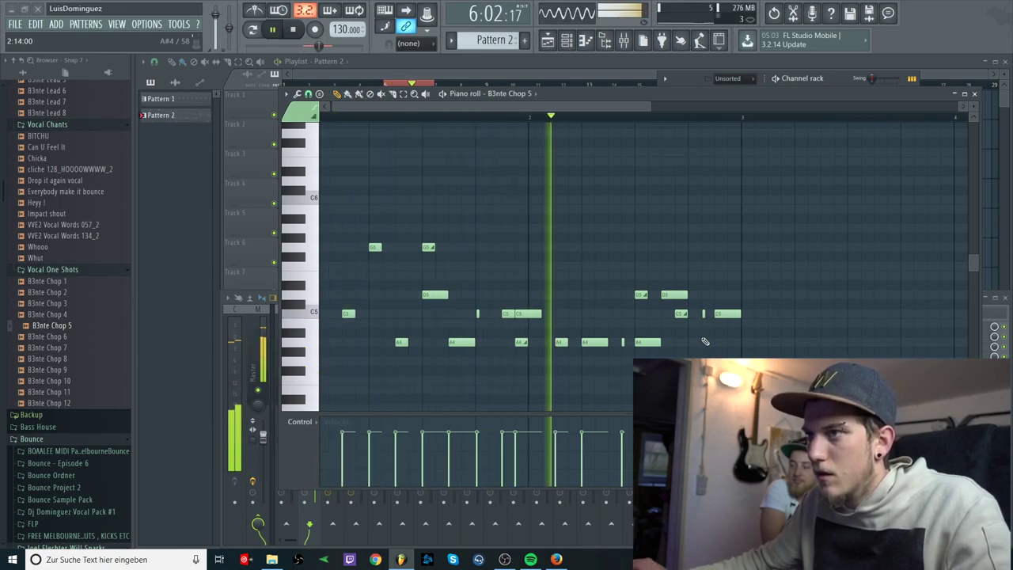
{"action": "key", "text": "space"}
{"action": "key", "text": "space"}
Step: Raise the final C5 note at 2:15 to D5 and check the melody by playback
{"action": "left_click_drag", "start_coordinate": [723, 314], "coordinate": [721, 293]}
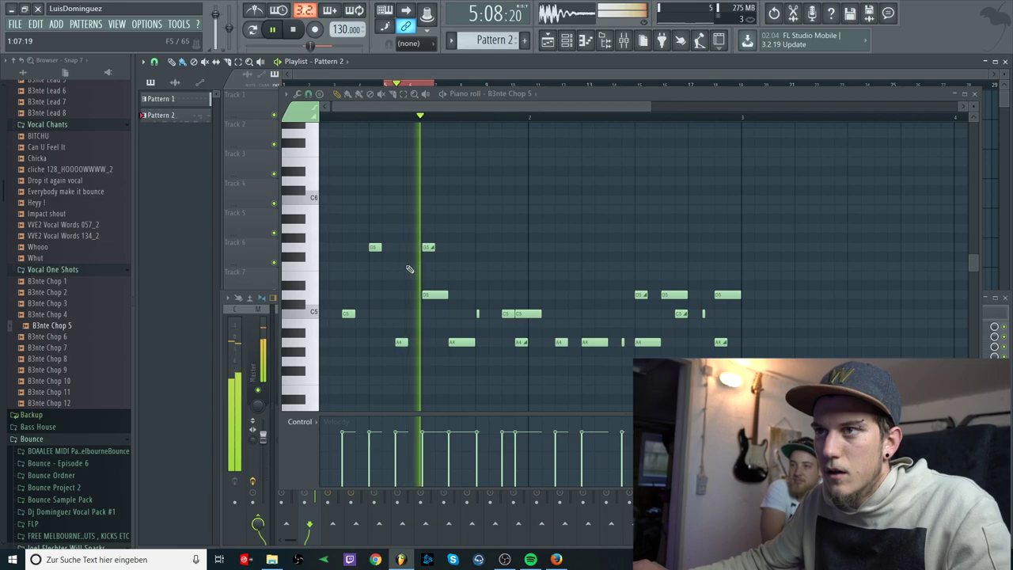
{"action": "key", "text": "space"}
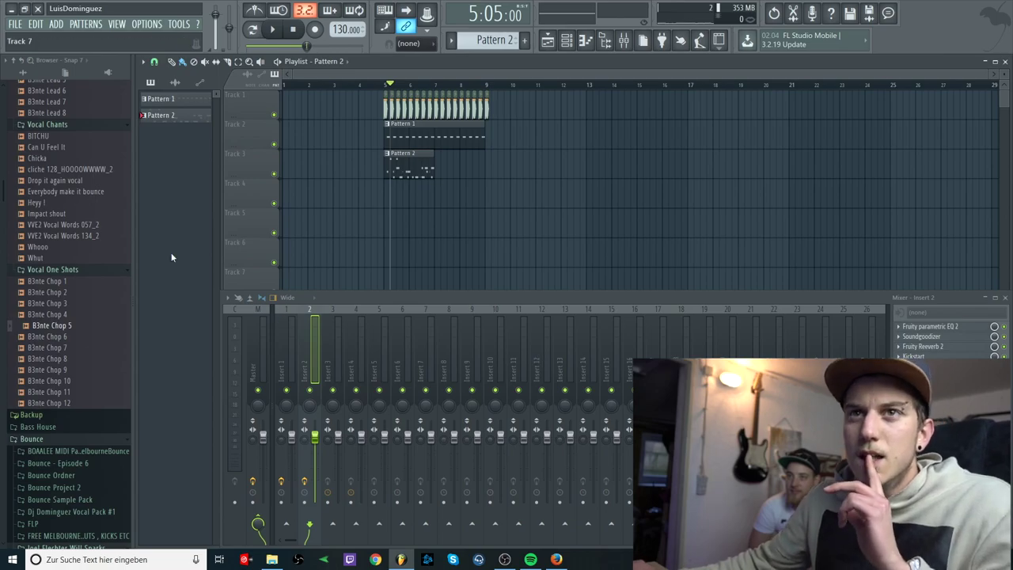
Step: Audition the claps in the B3nte Sample Pack and place B3nte Pre Shift Clap 4 on Track 4
{"action": "scroll", "coordinate": [100, 238], "scroll_direction": "up", "scroll_amount": 10}
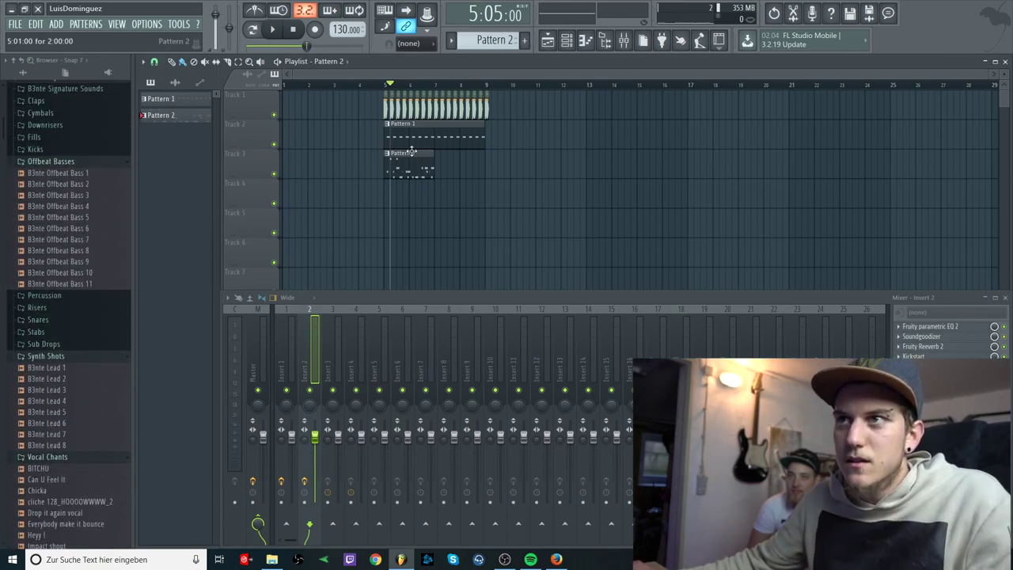
{"action": "scroll", "coordinate": [91, 236], "scroll_direction": "up", "scroll_amount": 4}
{"action": "left_click", "coordinate": [72, 246]}
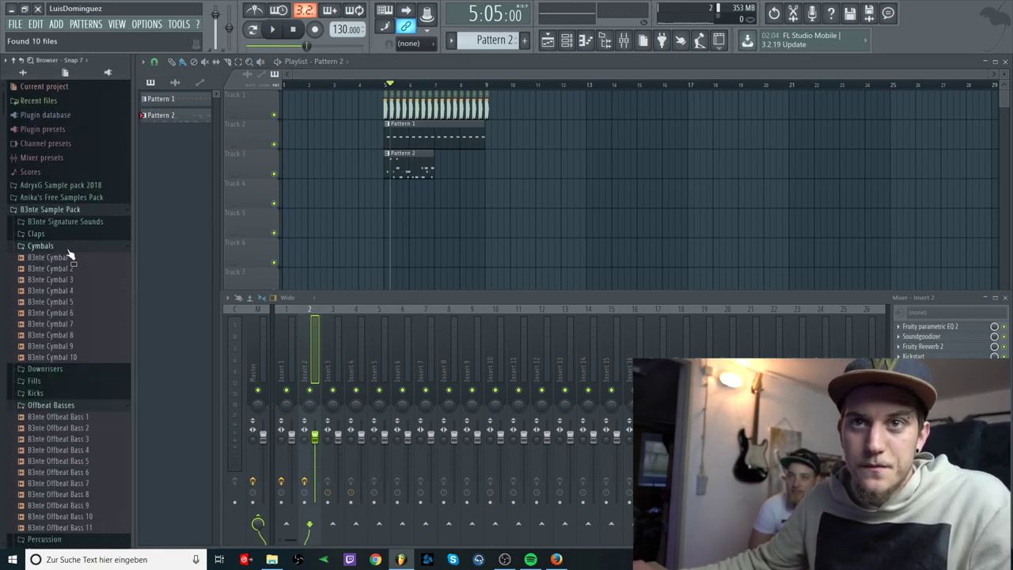
{"action": "left_click", "coordinate": [71, 235]}
{"action": "left_click", "coordinate": [70, 256]}
{"action": "left_click", "coordinate": [71, 279]}
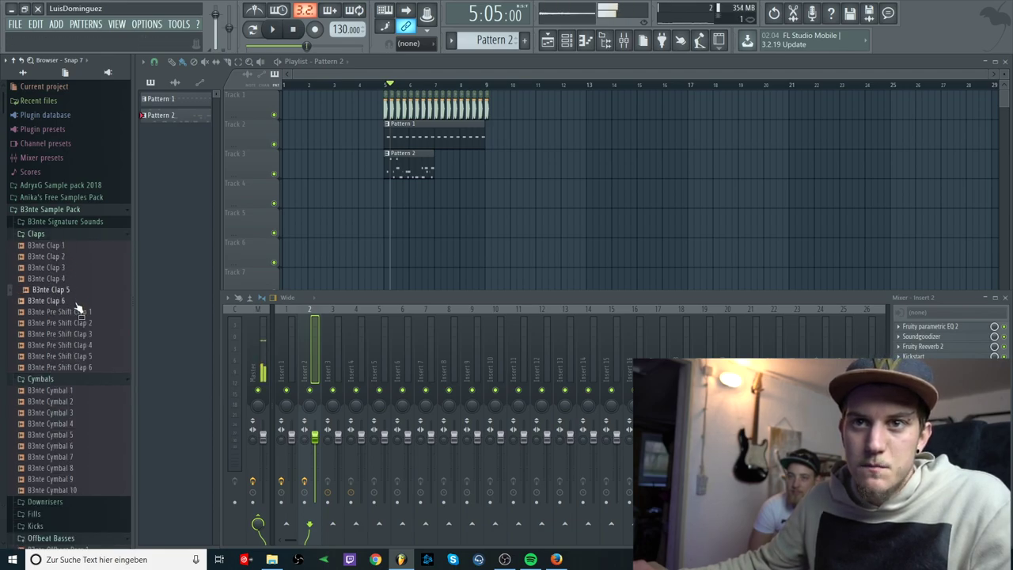
{"action": "left_click", "coordinate": [82, 313]}
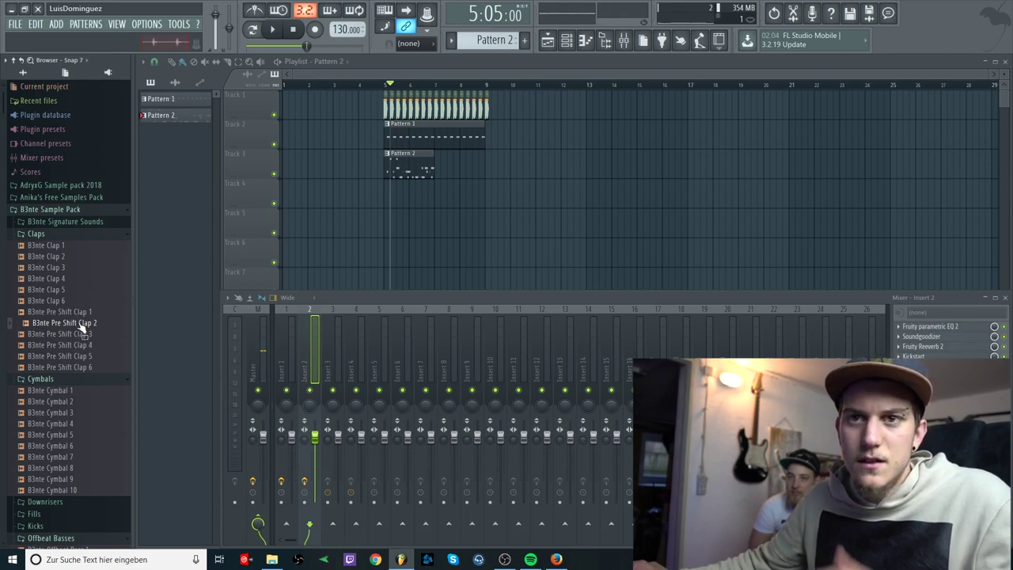
{"action": "left_click", "coordinate": [81, 334]}
{"action": "left_click", "coordinate": [85, 347]}
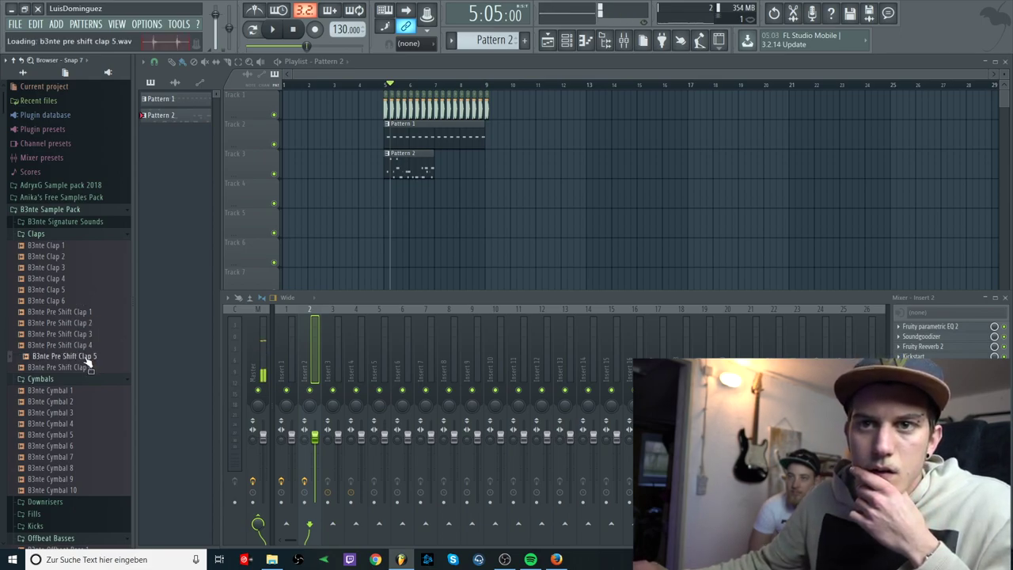
{"action": "left_click", "coordinate": [86, 349]}
{"action": "left_click_drag", "start_coordinate": [83, 348], "coordinate": [349, 119]}
Step: Duplicate the kick, Pattern 1 and Pattern 2 clips to bar 9 and repeat the Track 4 clap through bars 9 to 12
{"action": "left_click_drag", "start_coordinate": [425, 158], "coordinate": [509, 142]}
{"action": "key", "text": "ctrl+d"}
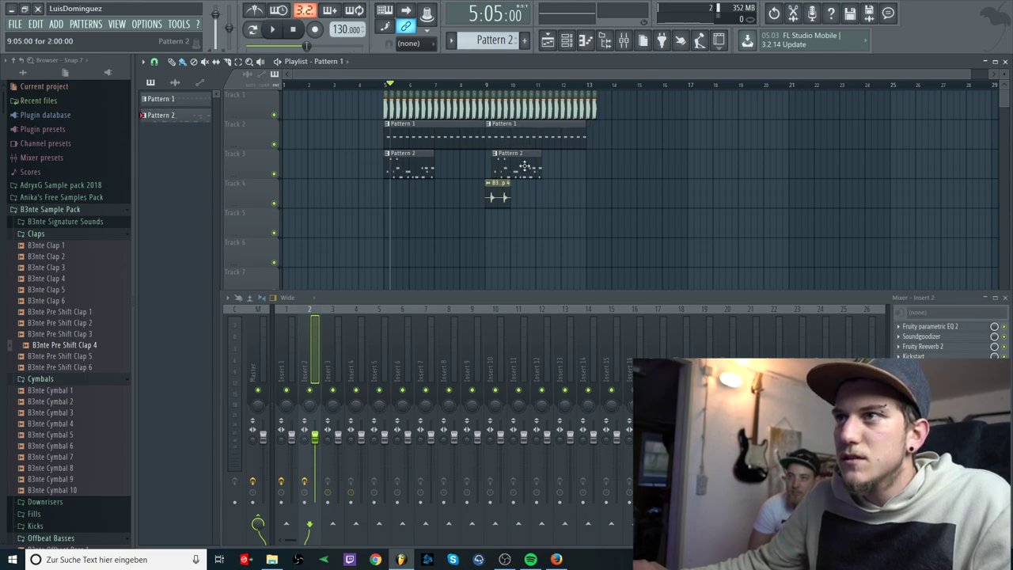
{"action": "left_click_drag", "start_coordinate": [501, 194], "coordinate": [534, 196]}
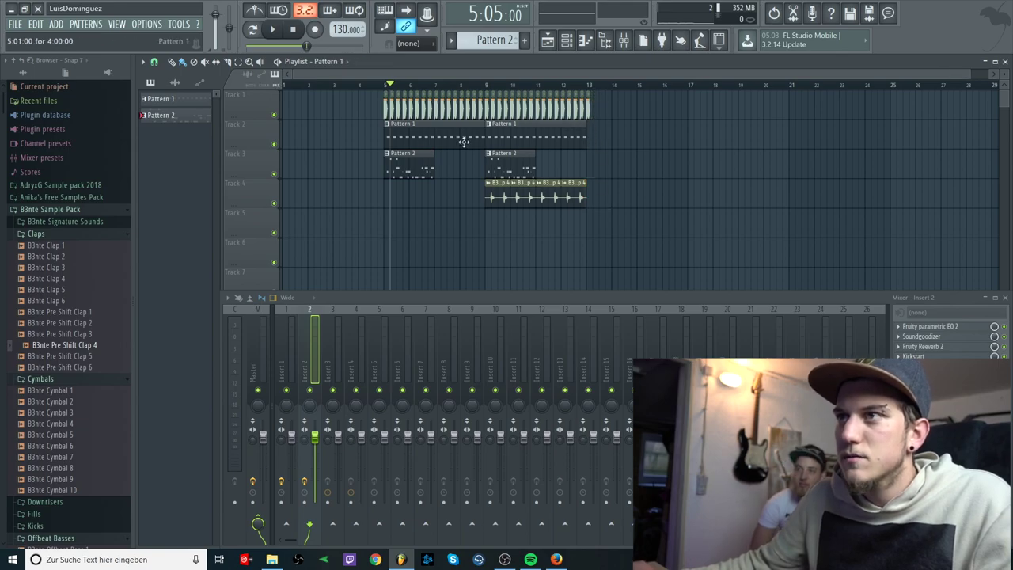
{"action": "left_click", "coordinate": [388, 82]}
Step: Audition upfilters from Various FX in Anika's Free Samples Pack and place KC Vol.1 - Upfilter (6) on Track 4 at bar 1
{"action": "left_click", "coordinate": [73, 222]}
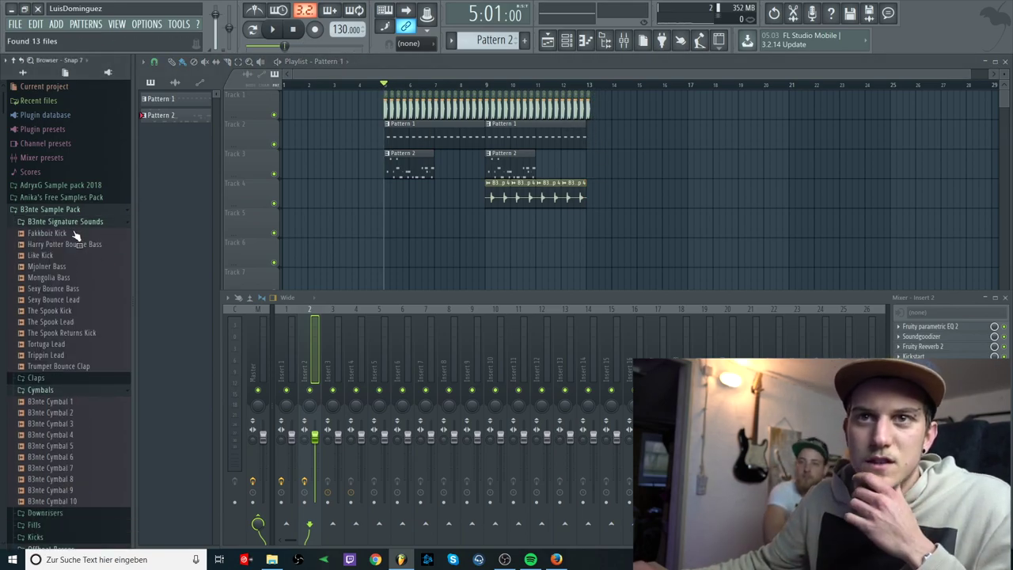
{"action": "left_click", "coordinate": [78, 223]}
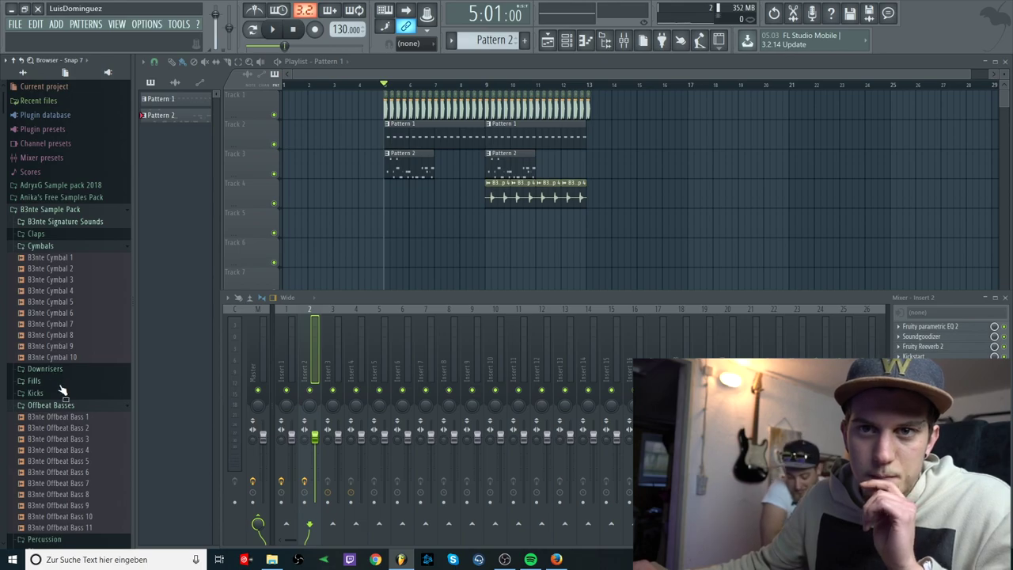
{"action": "left_click", "coordinate": [65, 197]}
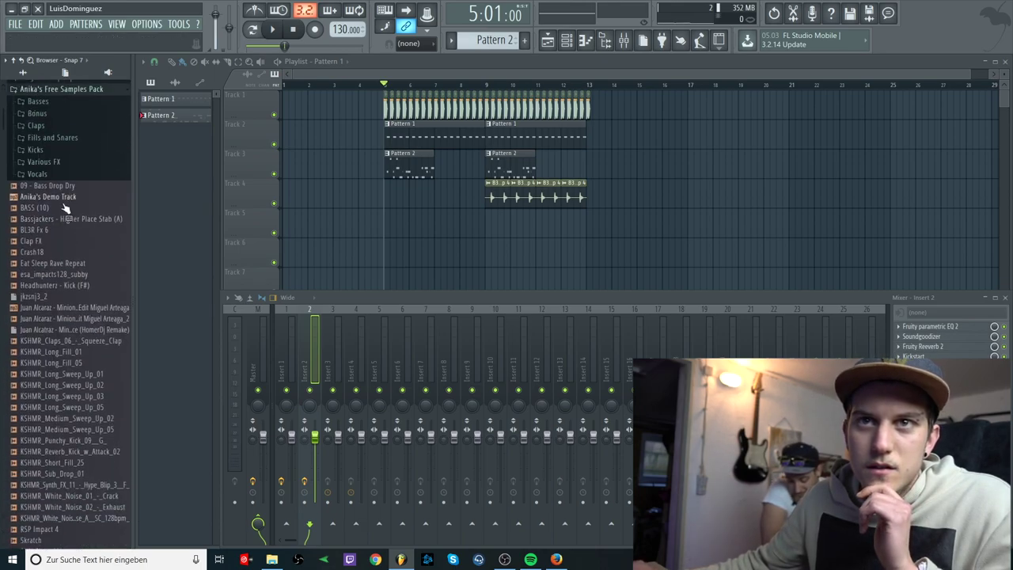
{"action": "scroll", "coordinate": [71, 229], "scroll_direction": "up", "scroll_amount": 3}
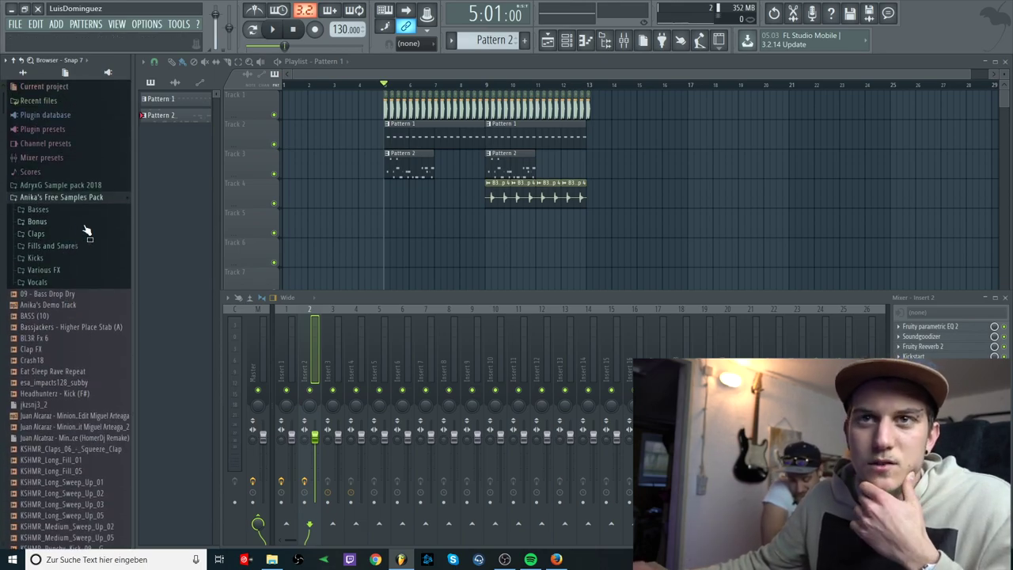
{"action": "left_click", "coordinate": [70, 270]}
{"action": "left_click", "coordinate": [78, 283]}
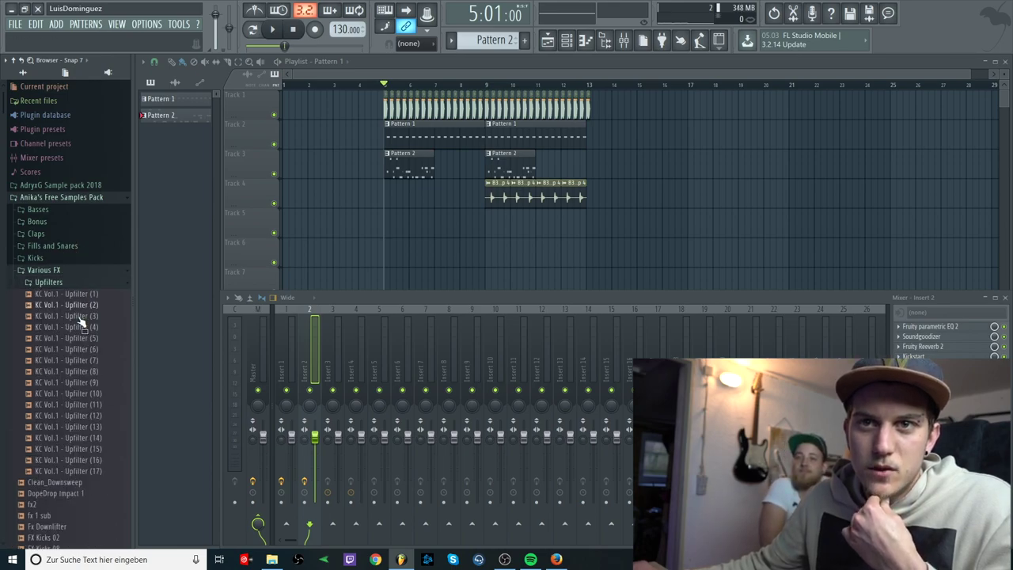
{"action": "left_click", "coordinate": [73, 307]}
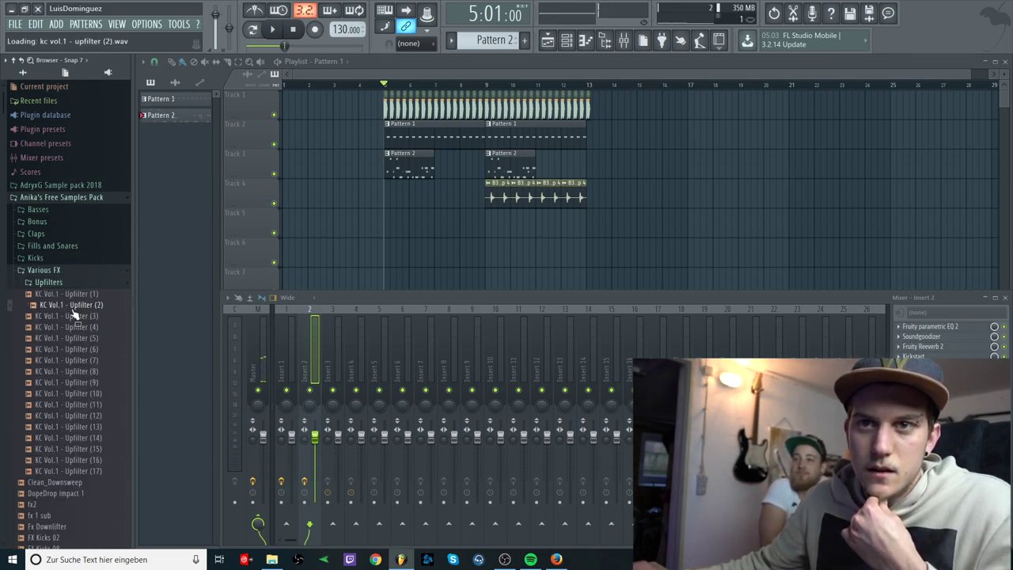
{"action": "left_click", "coordinate": [67, 338]}
{"action": "left_click", "coordinate": [66, 349]}
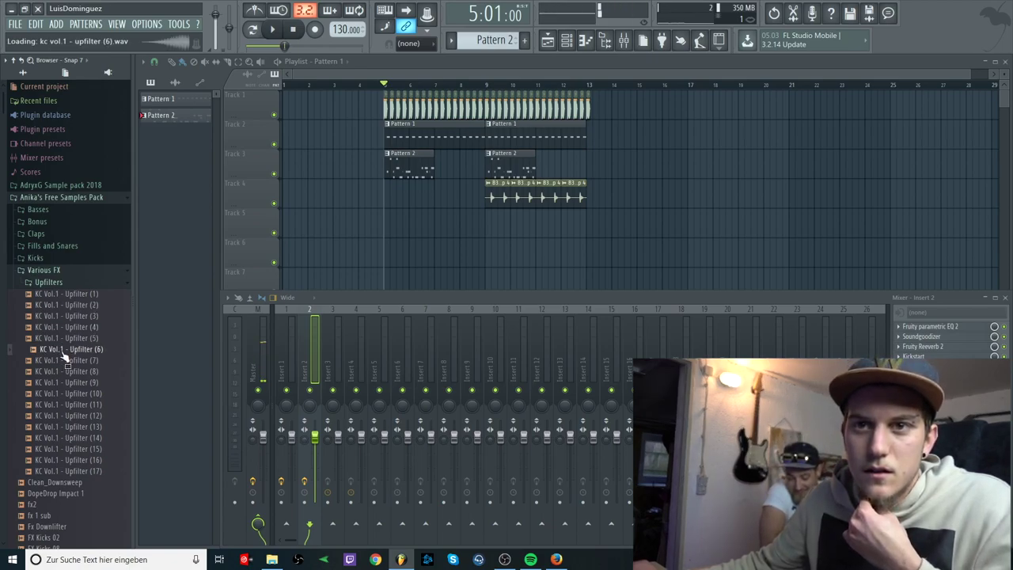
{"action": "left_click_drag", "start_coordinate": [67, 354], "coordinate": [285, 198]}
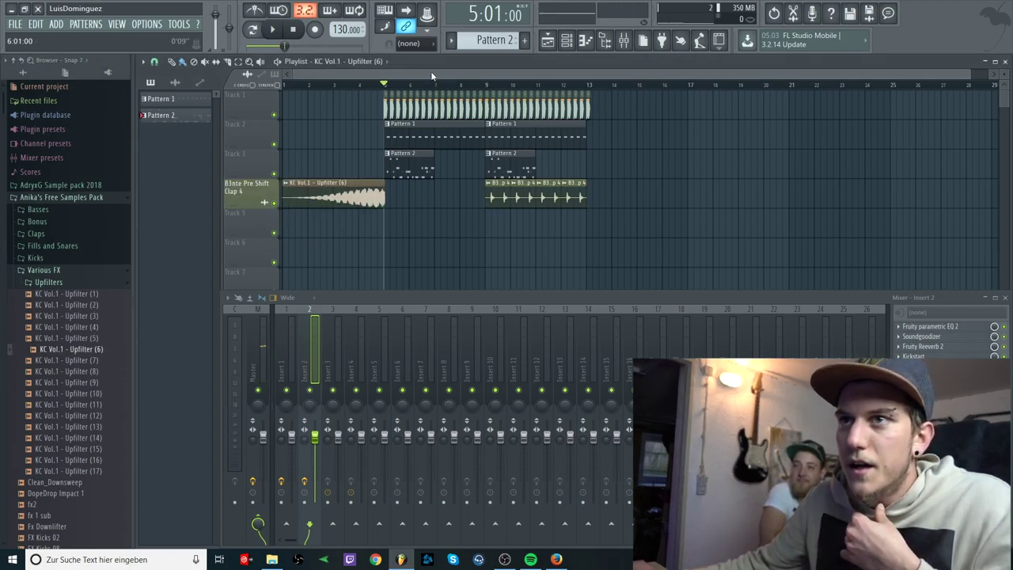
Step: Lower the channel volume of KC Vol.1 - Upfilter (6) and check the riser by playback from bar 2
{"action": "double_click", "coordinate": [363, 192]}
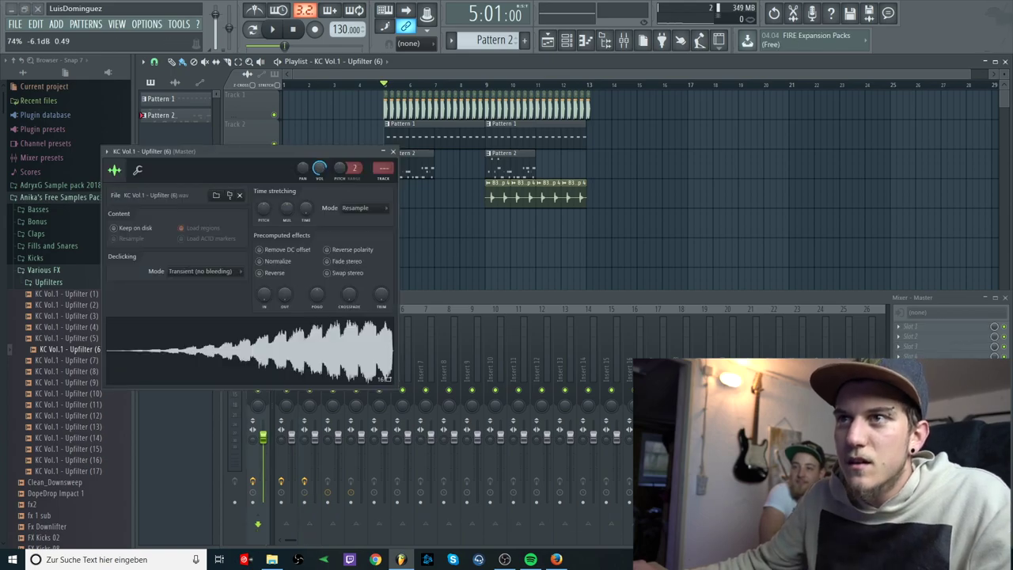
{"action": "left_click", "coordinate": [394, 152]}
{"action": "left_click", "coordinate": [322, 84]}
{"action": "key", "text": "space"}
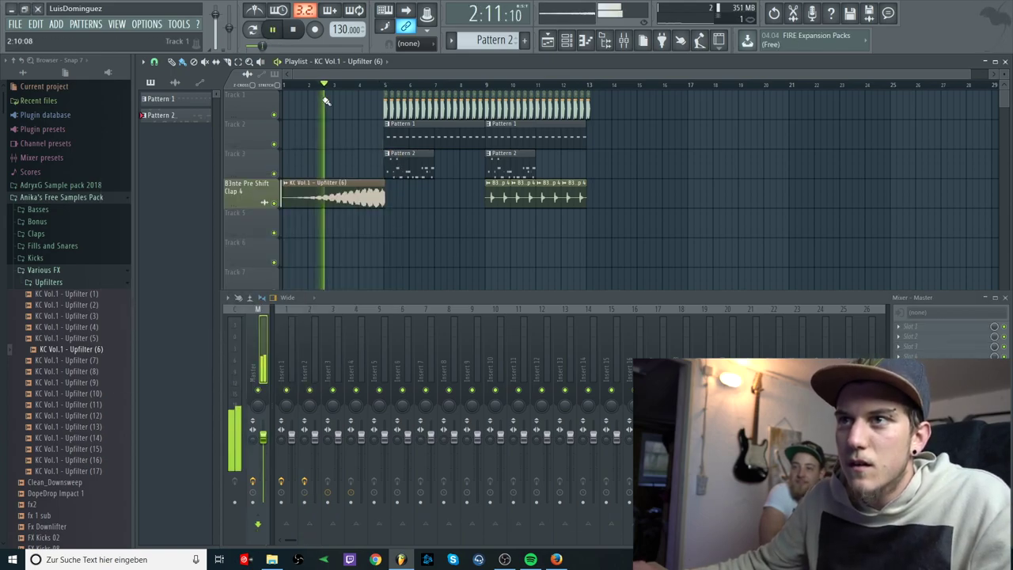
{"action": "key", "text": "space"}
Step: Place KC Vol.1 - Upfilter (8) on Track 5 with its end aligned to bar 5, and set the tempo to 128 BPM
{"action": "left_click", "coordinate": [94, 372]}
{"action": "left_click_drag", "start_coordinate": [91, 369], "coordinate": [379, 227]}
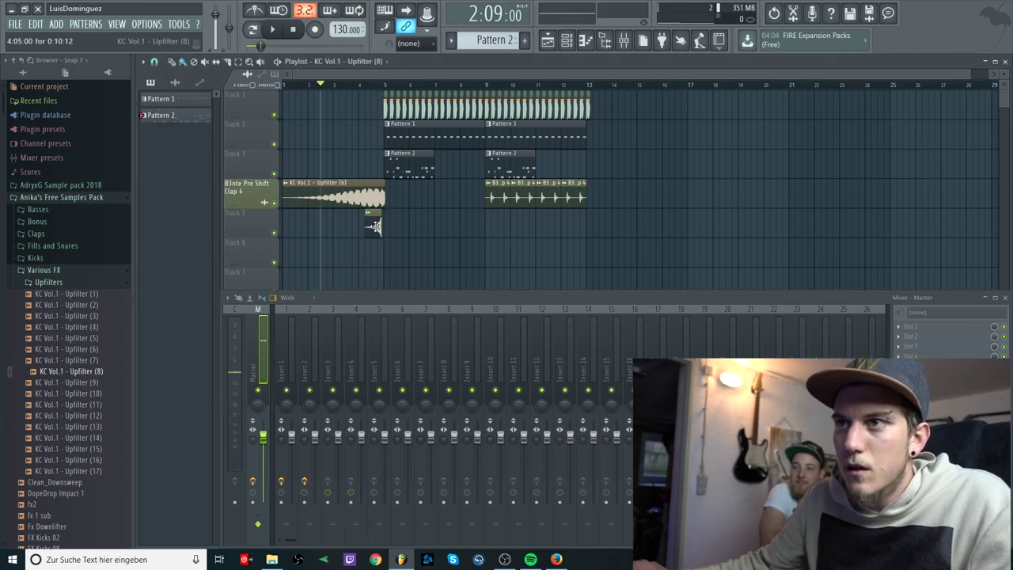
{"action": "scroll", "coordinate": [373, 226], "scroll_direction": "up", "scroll_amount": 6}
{"action": "scroll", "coordinate": [371, 231], "scroll_direction": "up", "scroll_amount": 5}
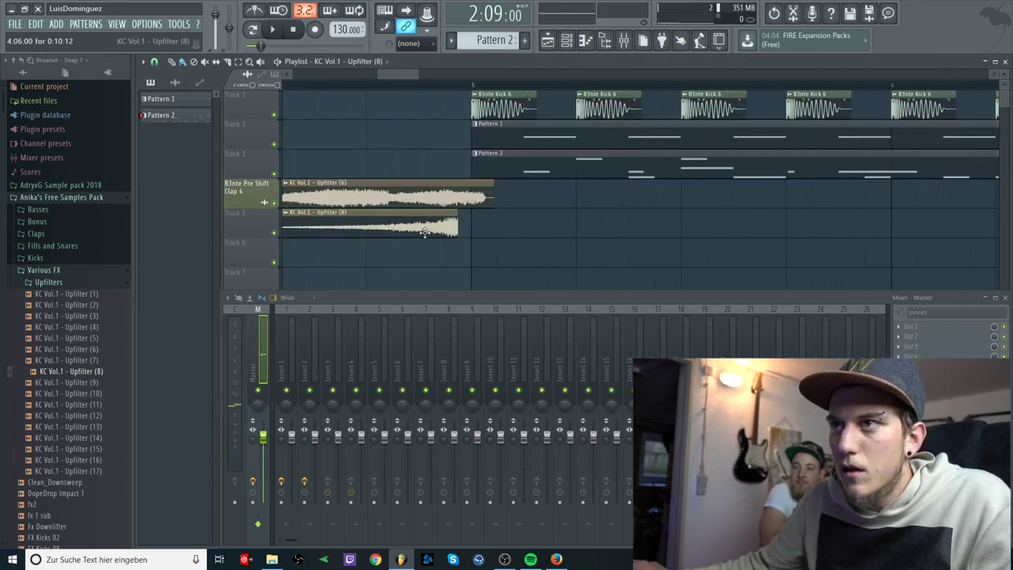
{"action": "left_click_drag", "start_coordinate": [459, 234], "coordinate": [480, 234]}
{"action": "scroll", "coordinate": [522, 232], "scroll_direction": "up", "scroll_amount": 2}
{"action": "left_click_drag", "start_coordinate": [576, 230], "coordinate": [526, 231]}
{"action": "scroll", "coordinate": [337, 28], "scroll_direction": "down", "scroll_amount": 2}
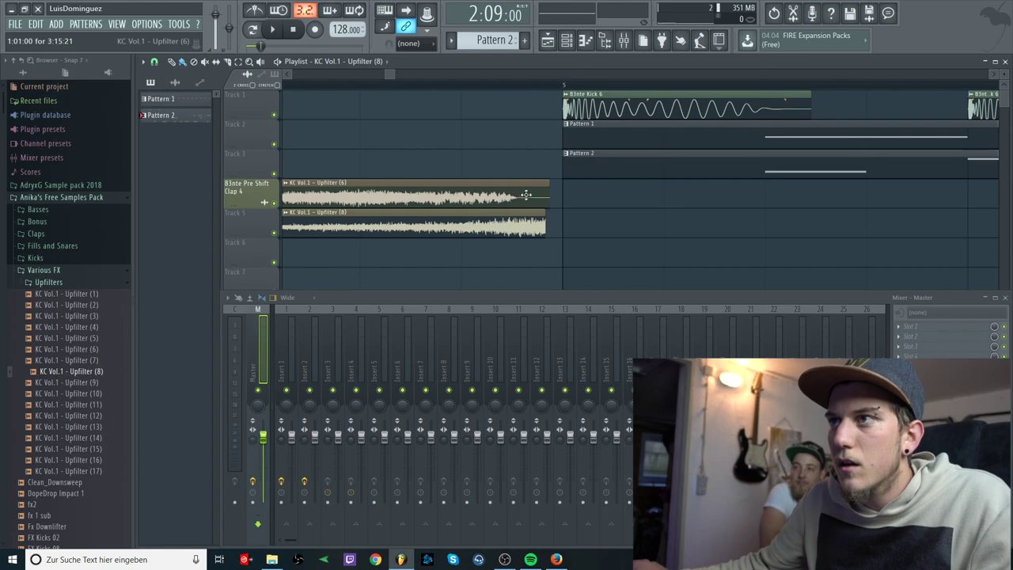
{"action": "left_click_drag", "start_coordinate": [529, 228], "coordinate": [543, 224]}
{"action": "scroll", "coordinate": [420, 94], "scroll_direction": "down", "scroll_amount": 3}
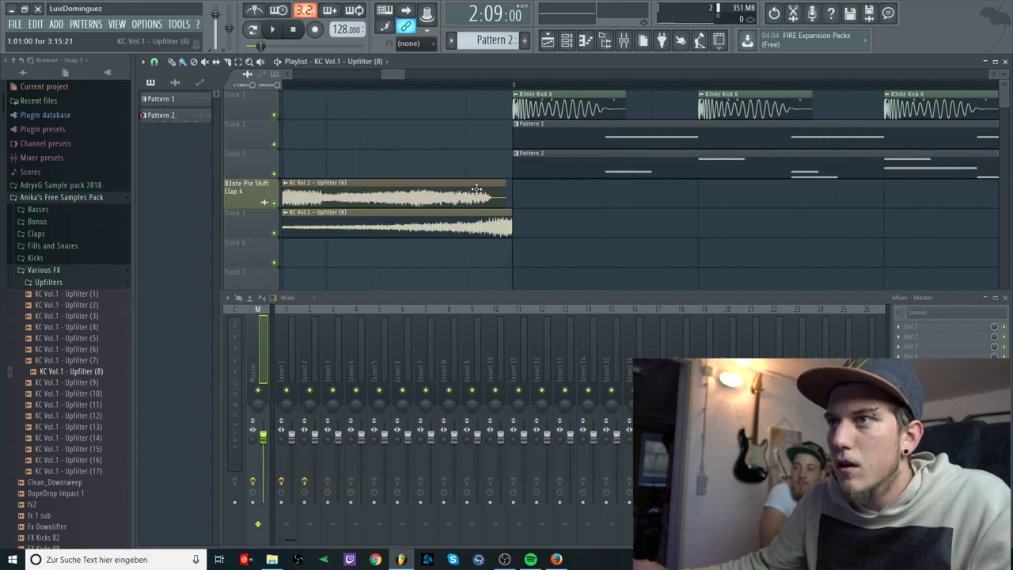
Step: Play the risers into the drop and move the kick, pattern and clap clips two bars later, starting at bar 7
{"action": "key", "text": "space"}
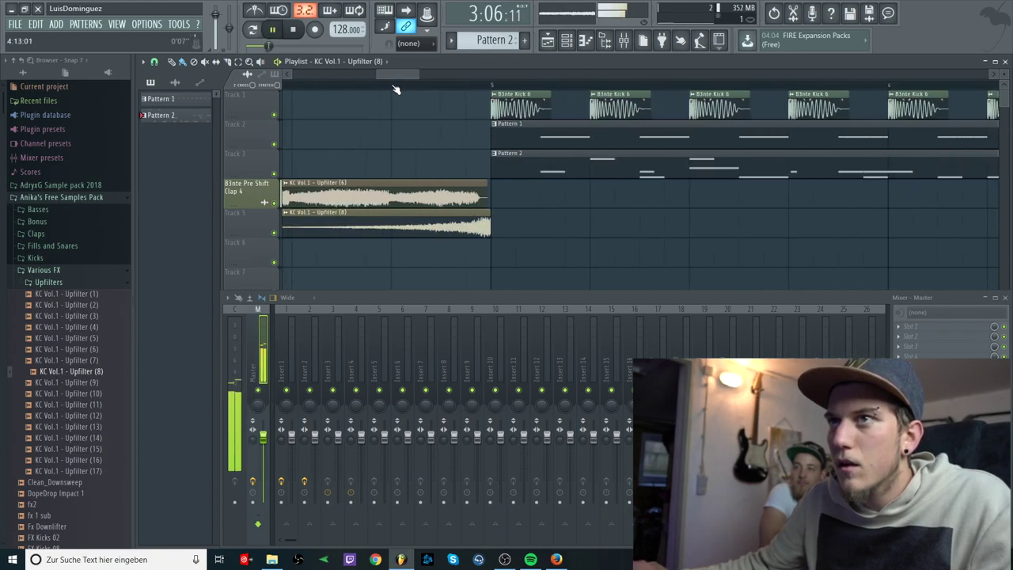
{"action": "scroll", "coordinate": [420, 109], "scroll_direction": "down", "scroll_amount": 5}
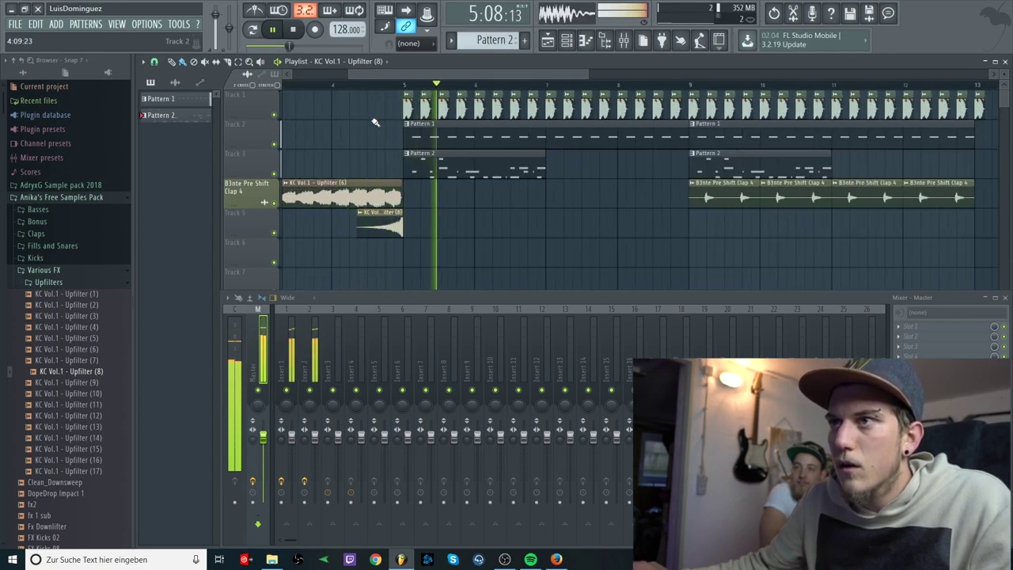
{"action": "key", "text": "space"}
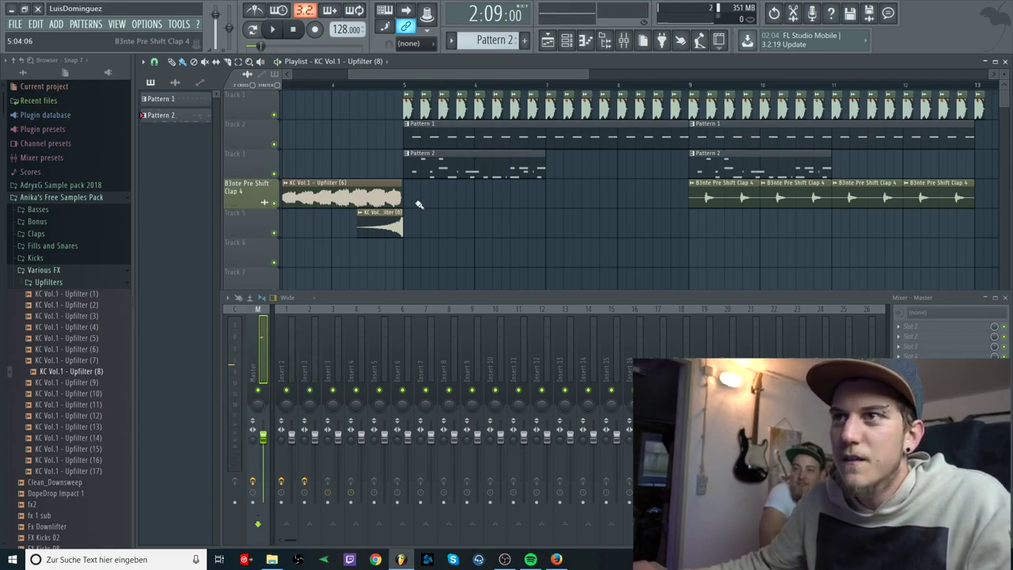
{"action": "scroll", "coordinate": [778, 212], "scroll_direction": "down", "scroll_amount": 2}
{"action": "left_click_drag", "start_coordinate": [846, 236], "coordinate": [551, 117]}
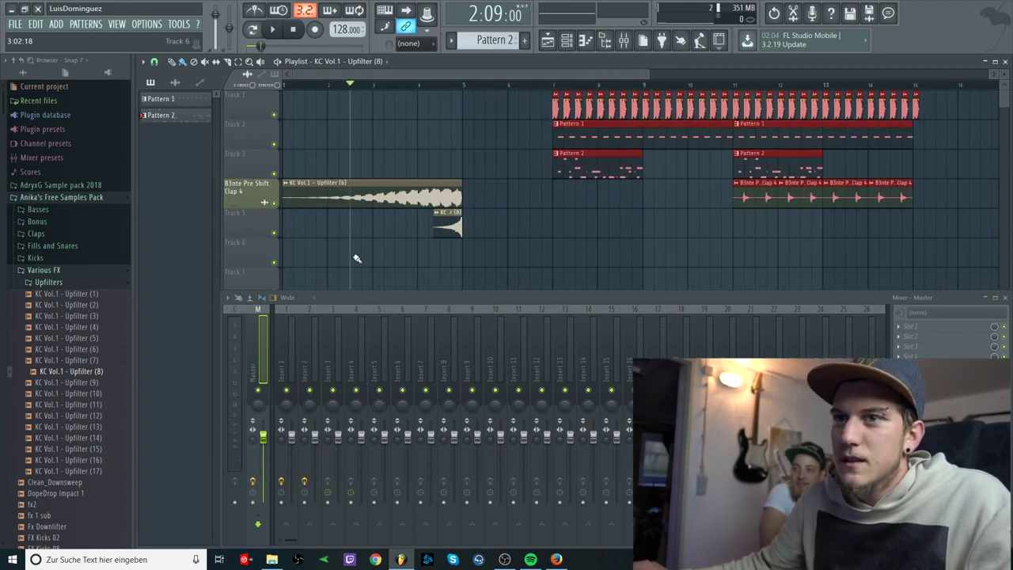
Step: Audition more upfilters and fills, and place WP_Snare Fill Roll 2 from Fills and Snares on Track 6 at bar 1
{"action": "left_click", "coordinate": [56, 383]}
{"action": "left_click", "coordinate": [77, 426]}
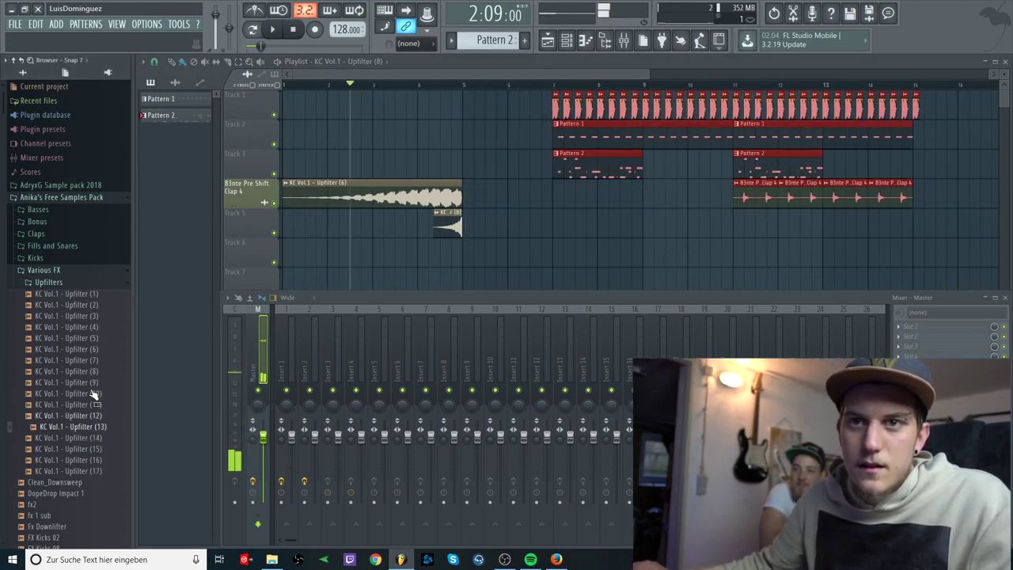
{"action": "left_click", "coordinate": [67, 281]}
{"action": "left_click", "coordinate": [53, 245]}
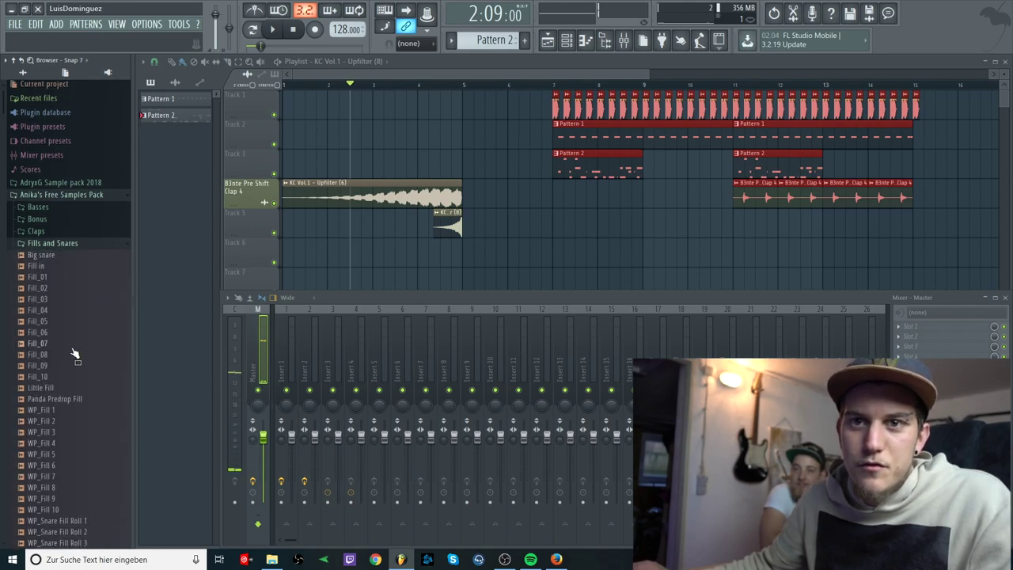
{"action": "scroll", "coordinate": [67, 345], "scroll_direction": "down", "scroll_amount": 5}
{"action": "left_click", "coordinate": [58, 335]}
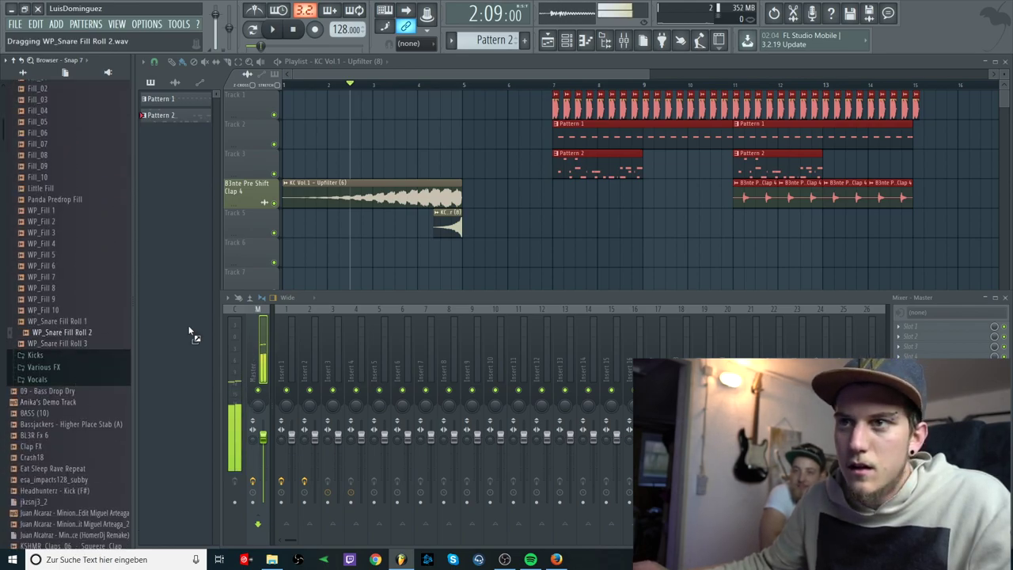
{"action": "left_click_drag", "start_coordinate": [109, 340], "coordinate": [291, 245]}
Step: Shift the drop clips to start at bar 10 with both upfilters ending there, and play the build-up from bar 5
{"action": "left_click_drag", "start_coordinate": [291, 245], "coordinate": [295, 246]}
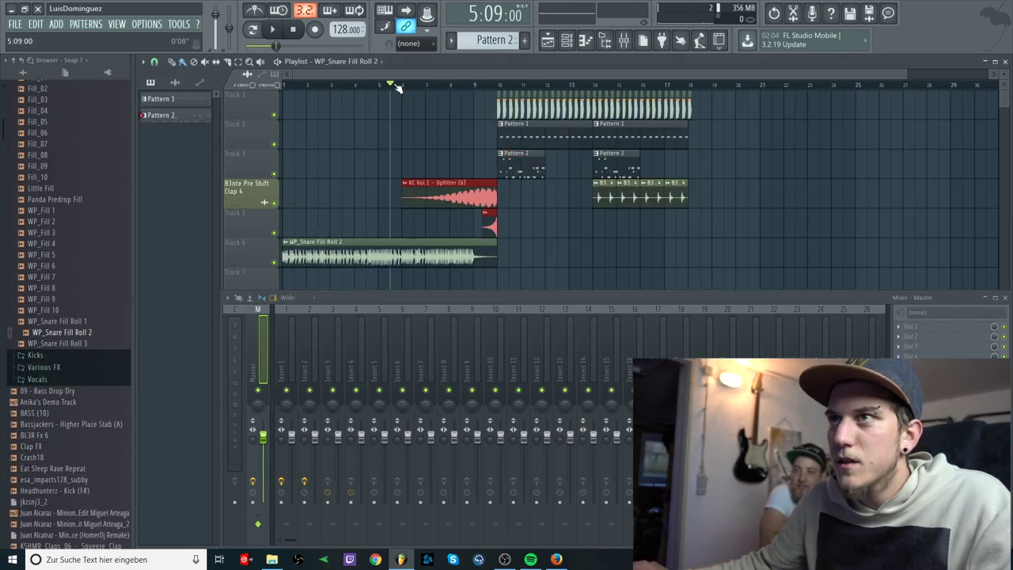
{"action": "key", "text": "space"}
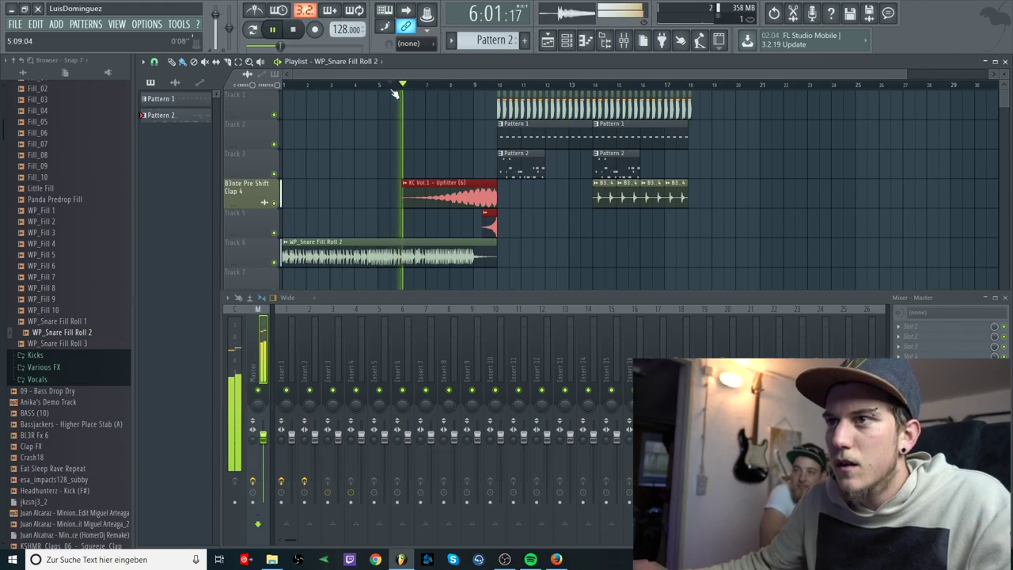
{"action": "key", "text": "space"}
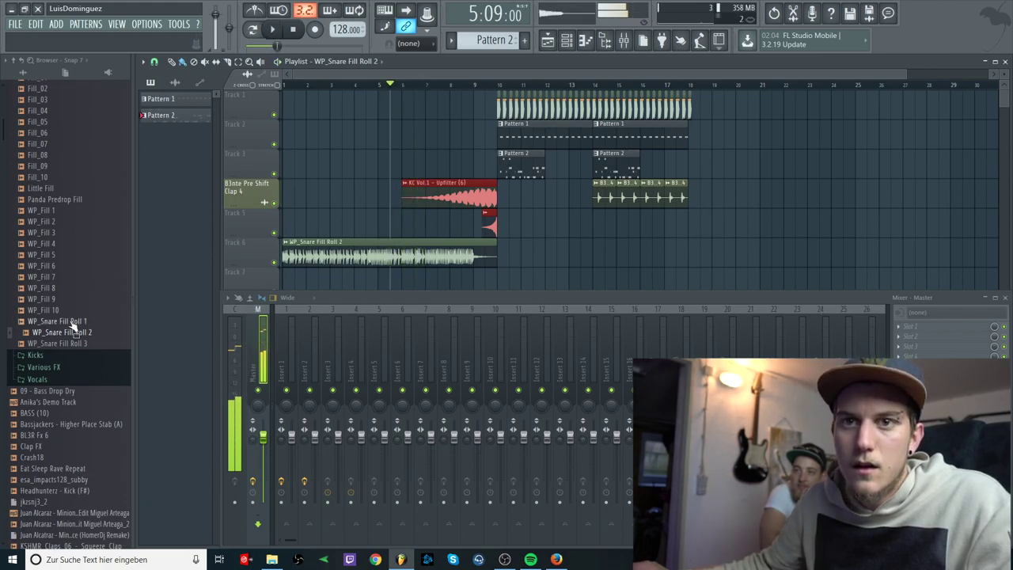
Step: Look through the Claps, Bonus and Fills and Snares folders of Anika's Free Samples Pack for another effect sample
{"action": "scroll", "coordinate": [75, 317], "scroll_direction": "up", "scroll_amount": 5}
{"action": "left_click", "coordinate": [79, 246]}
{"action": "left_click", "coordinate": [64, 234]}
{"action": "left_click", "coordinate": [64, 234]}
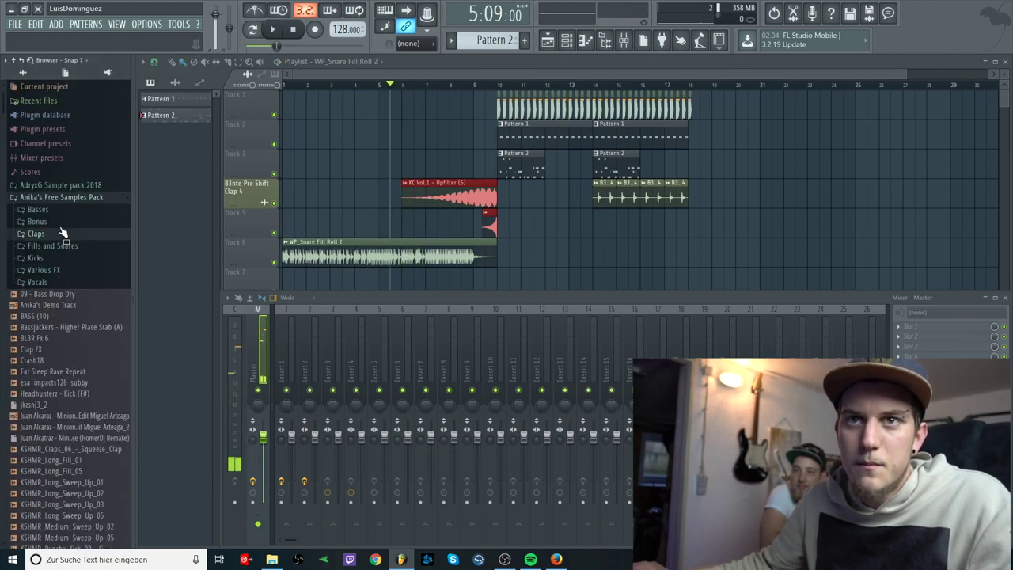
{"action": "left_click", "coordinate": [63, 222]}
{"action": "left_click", "coordinate": [70, 224]}
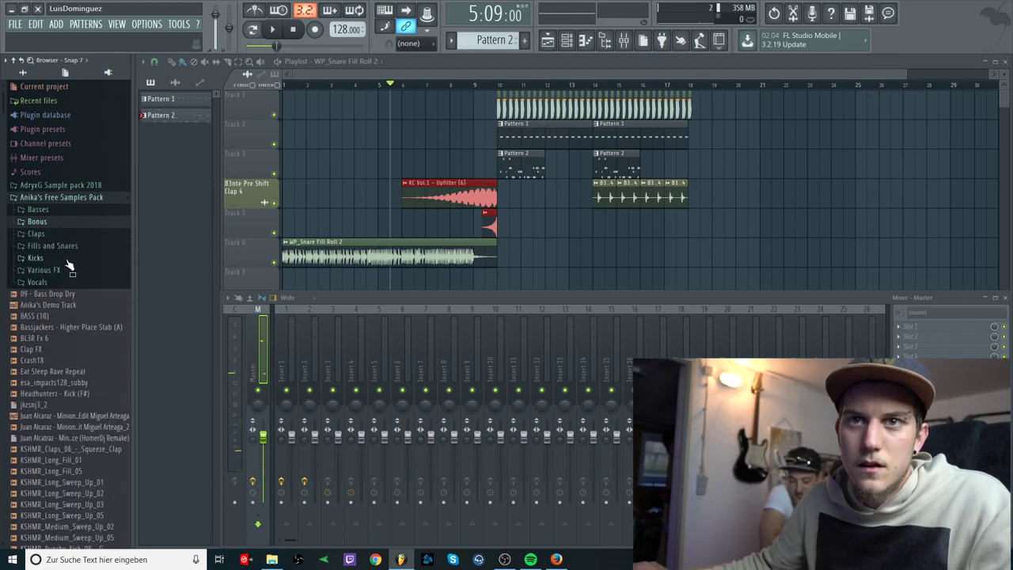
{"action": "left_click", "coordinate": [73, 246]}
{"action": "left_click", "coordinate": [75, 247]}
Step: Audition the Clap FX sample and place Crash18 on Track 7 at bar 10, closing its sample settings
{"action": "scroll", "coordinate": [79, 261], "scroll_direction": "down", "scroll_amount": 8}
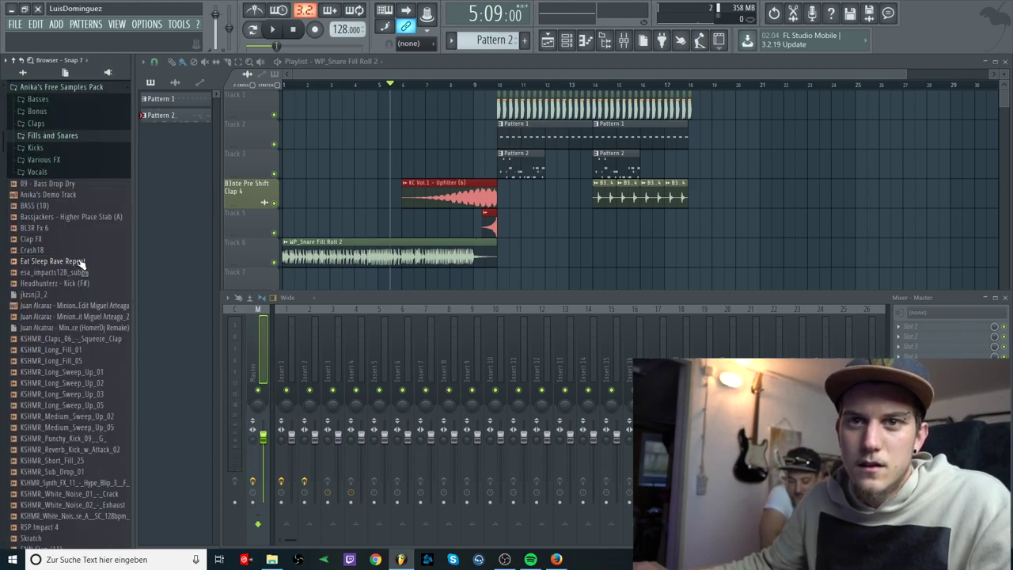
{"action": "scroll", "coordinate": [63, 245], "scroll_direction": "up", "scroll_amount": 4}
{"action": "left_click", "coordinate": [52, 214]}
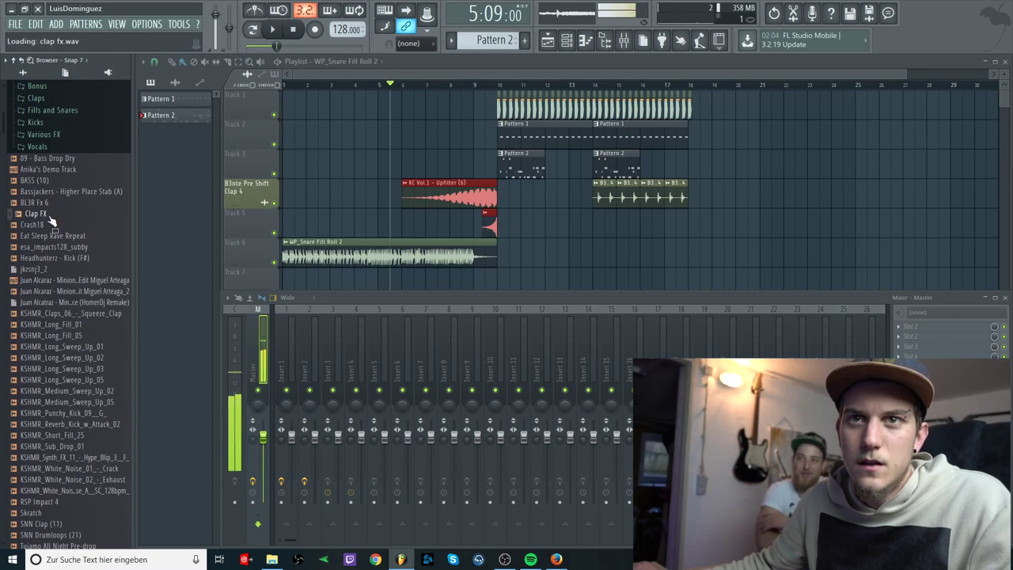
{"action": "left_click_drag", "start_coordinate": [54, 230], "coordinate": [498, 273]}
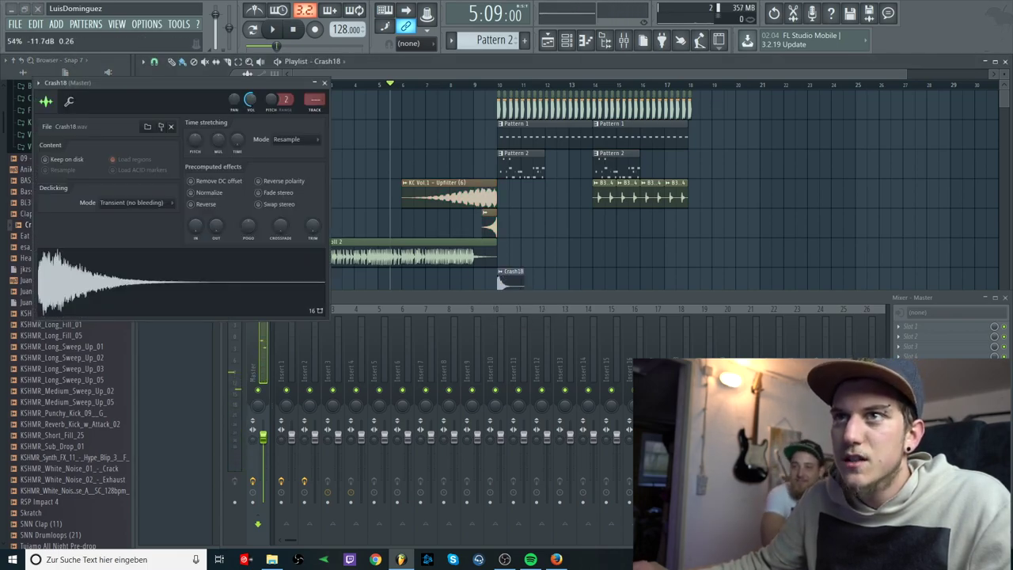
{"action": "left_click", "coordinate": [324, 82]}
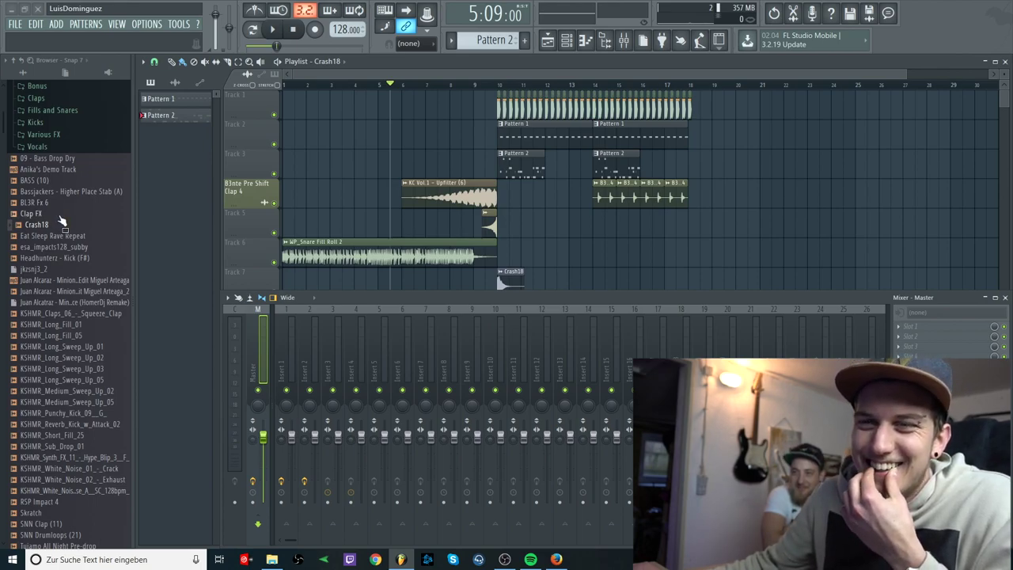
Step: Audition KSHMR_Short_Fill_25 and place it on Track 3 at bar 9, directly before the drop
{"action": "scroll", "coordinate": [45, 260], "scroll_direction": "down", "scroll_amount": 2}
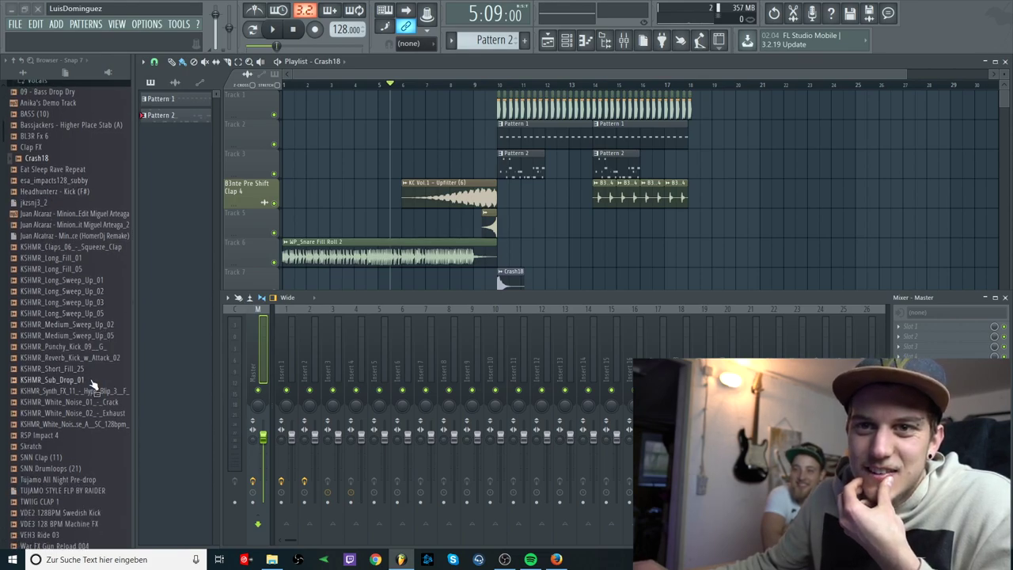
{"action": "left_click", "coordinate": [79, 370]}
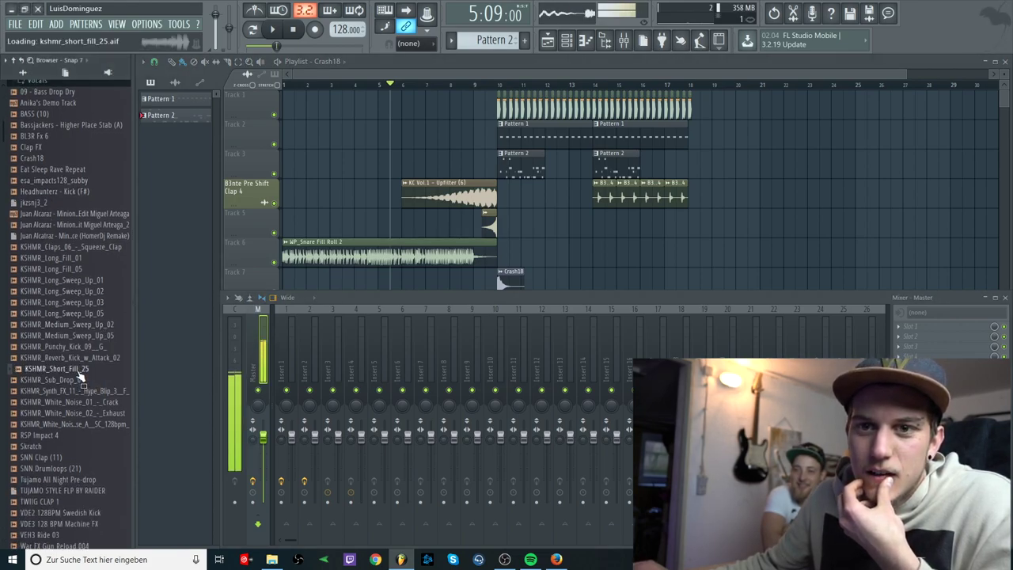
{"action": "left_click_drag", "start_coordinate": [79, 378], "coordinate": [475, 168]}
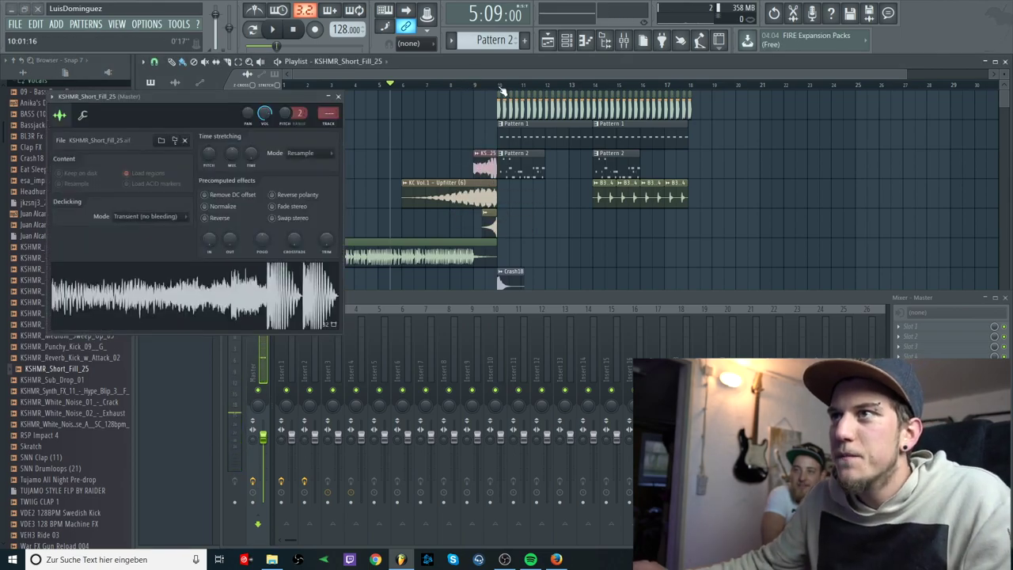
Step: Select bars 3 to 10 as the playback range, play the build-up from around bar 7, and close the fill's sample settings
{"action": "left_click_drag", "start_coordinate": [498, 86], "coordinate": [332, 86], "text": "ctrl"}
{"action": "left_click", "coordinate": [442, 85]}
{"action": "key", "text": "space"}
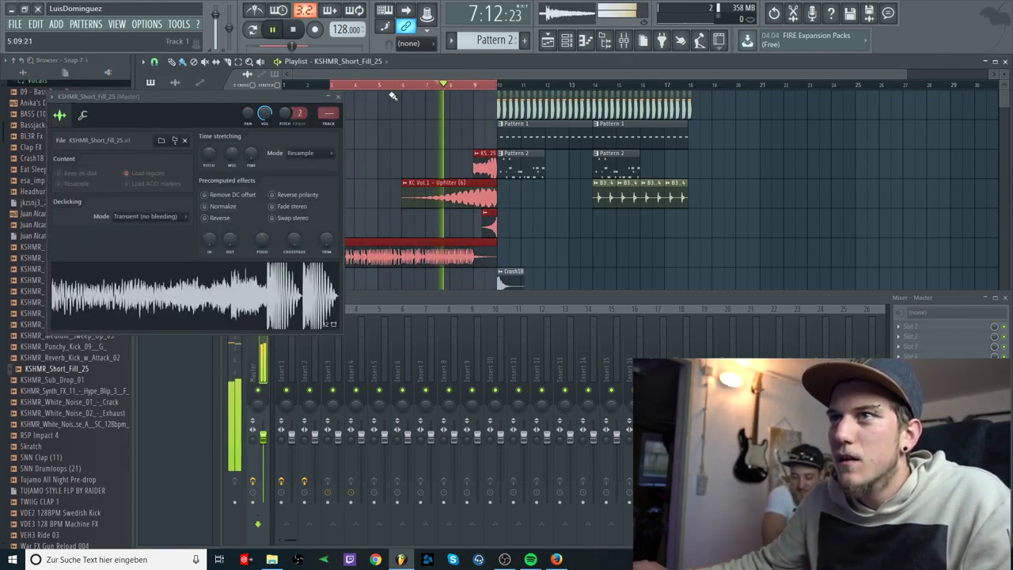
{"action": "left_click", "coordinate": [338, 95]}
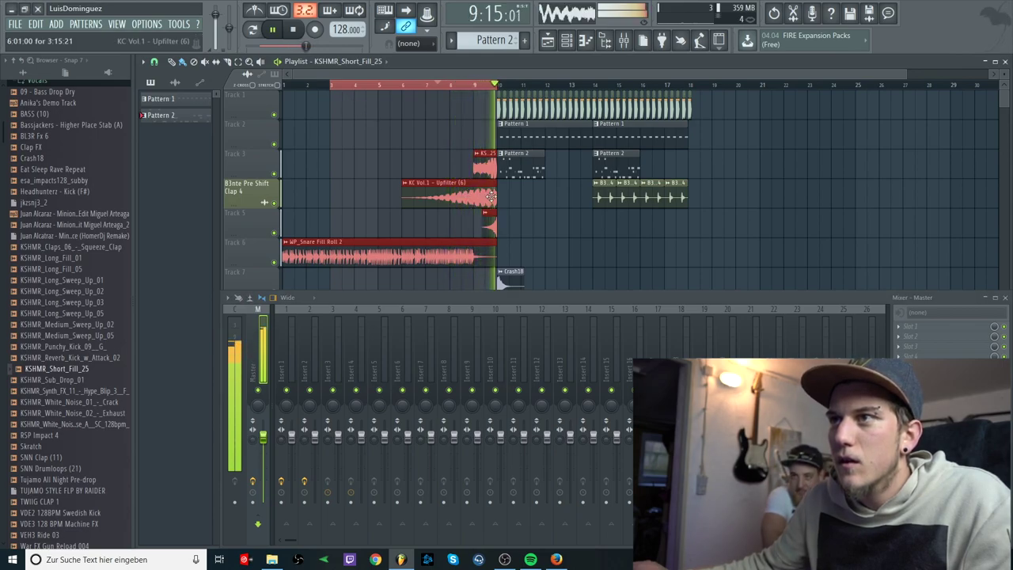
Step: Stop playback, move both upfilters one bar earlier to bar 9, and nudge Upfilter (6) so its audible sound ends exactly at bar 9
{"action": "left_click", "coordinate": [505, 198], "text": "ctrl"}
{"action": "key", "text": "space"}
{"action": "left_click_drag", "start_coordinate": [493, 196], "coordinate": [467, 224]}
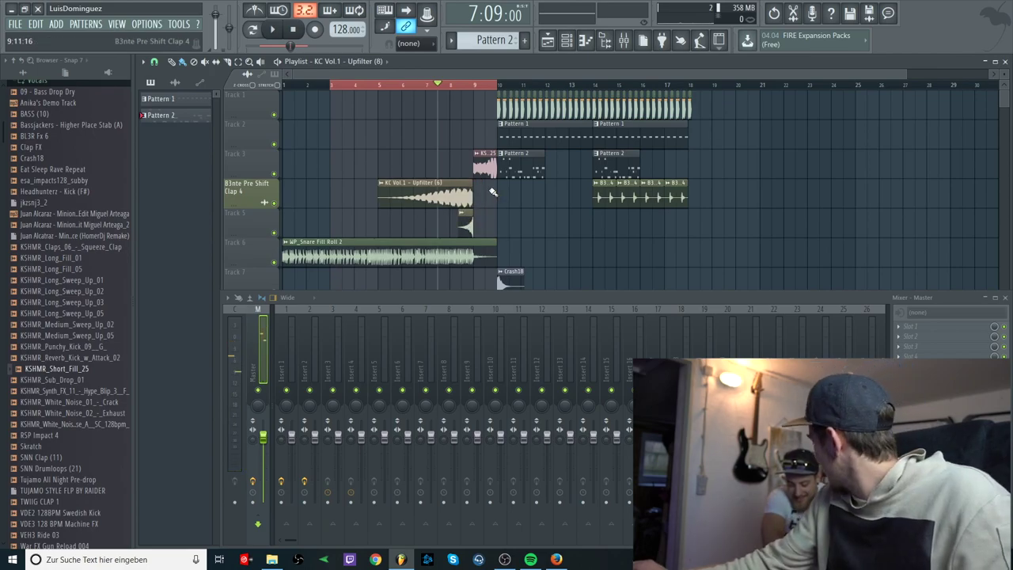
{"action": "scroll", "coordinate": [487, 198], "scroll_direction": "up", "scroll_amount": 8}
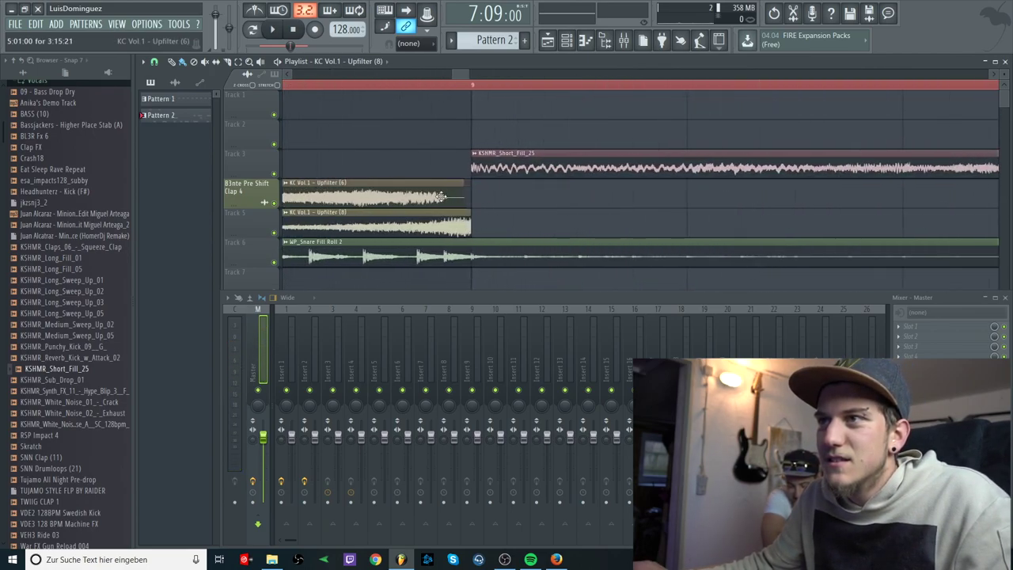
{"action": "scroll", "coordinate": [442, 196], "scroll_direction": "up", "scroll_amount": 2}
{"action": "left_click_drag", "start_coordinate": [452, 197], "coordinate": [498, 199]}
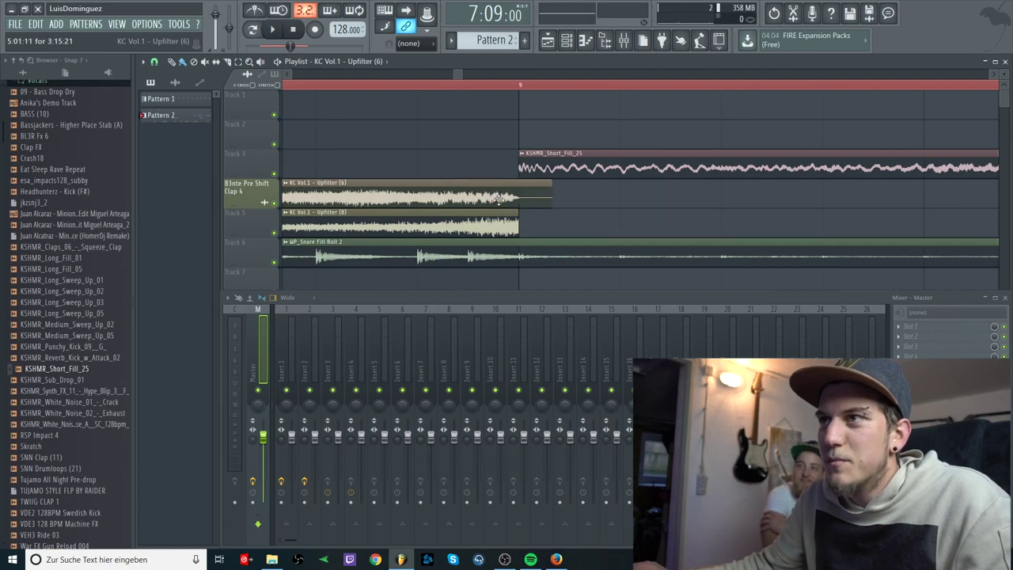
Step: Play the transition from the upfilters into the short fill from just before bar 9, and clear the playback range
{"action": "key", "text": "space"}
{"action": "left_click", "coordinate": [429, 85]}
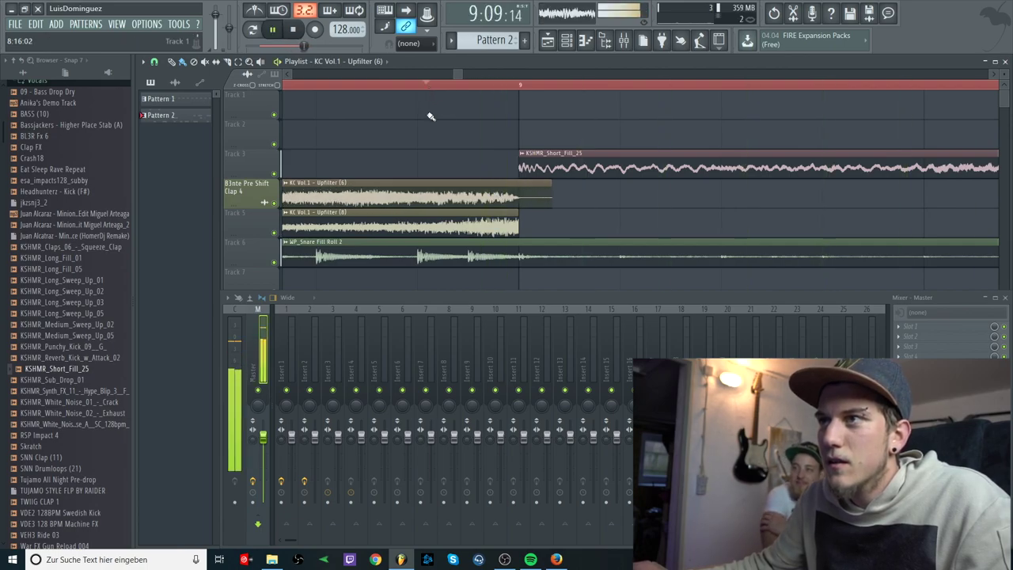
{"action": "scroll", "coordinate": [431, 116], "scroll_direction": "down", "scroll_amount": 3}
{"action": "scroll", "coordinate": [401, 127], "scroll_direction": "down", "scroll_amount": 3}
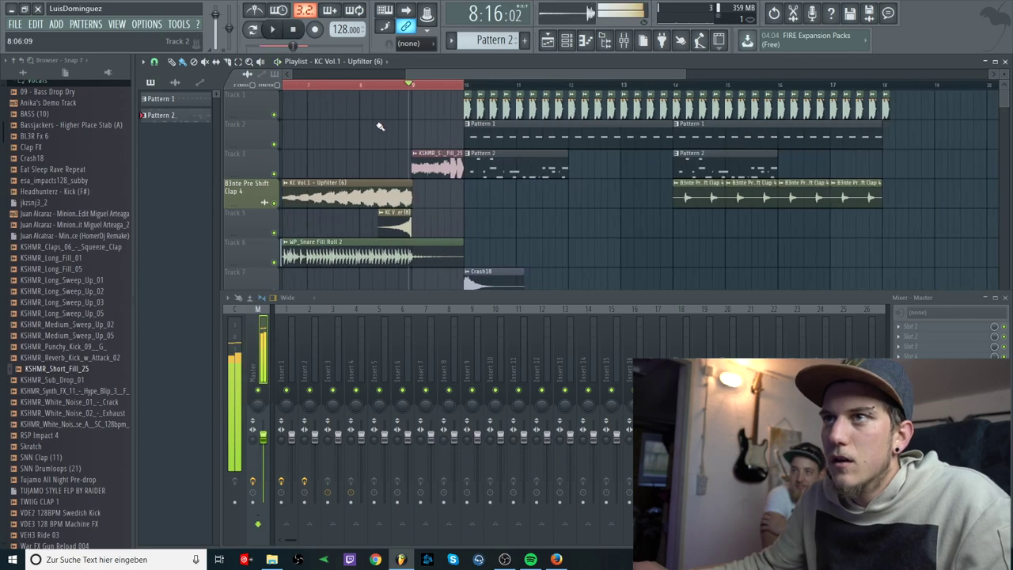
{"action": "key", "text": "space"}
{"action": "left_click", "coordinate": [320, 84], "text": "ctrl"}
Step: Audition Headhunterz - Kick (F#) and KSHMR samples, and place KSHMR_Sub_Drop_01 on Track 4 at bar 10
{"action": "left_click", "coordinate": [68, 193]}
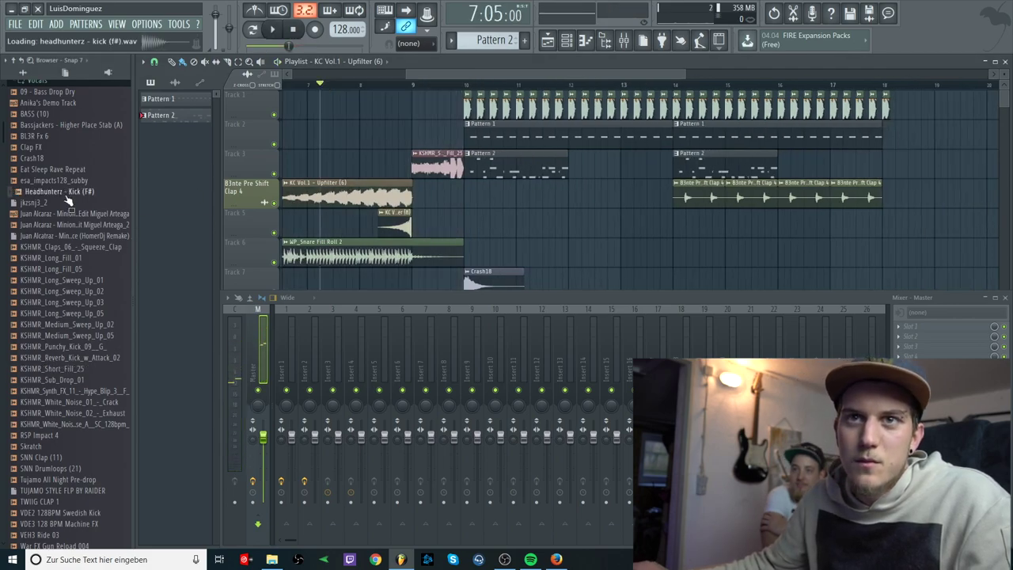
{"action": "left_click", "coordinate": [68, 368]}
{"action": "left_click", "coordinate": [80, 381]}
{"action": "left_click_drag", "start_coordinate": [79, 382], "coordinate": [466, 199]}
{"action": "double_click", "coordinate": [475, 198]}
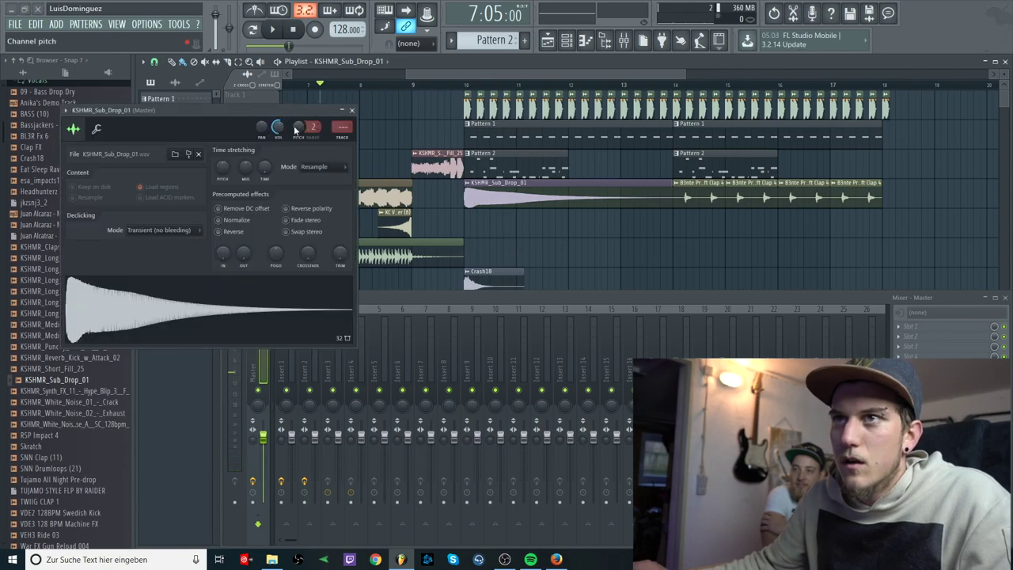
{"action": "left_click", "coordinate": [352, 110]}
Step: Look through the B3nte Sample Pack and the Bounce folder for further samples for the track
{"action": "scroll", "coordinate": [411, 164], "scroll_direction": "down", "scroll_amount": 4}
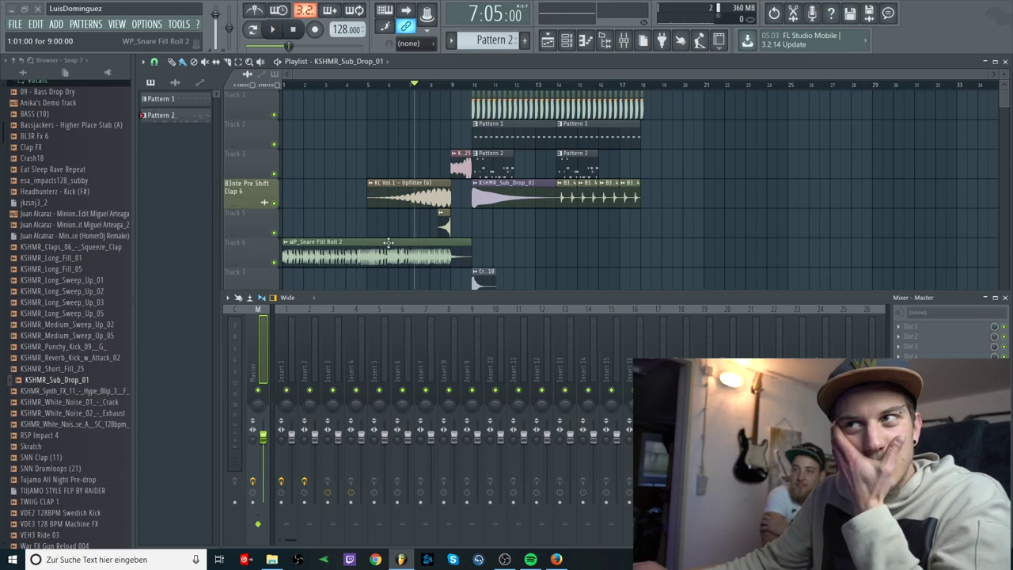
{"action": "scroll", "coordinate": [103, 198], "scroll_direction": "up", "scroll_amount": 6}
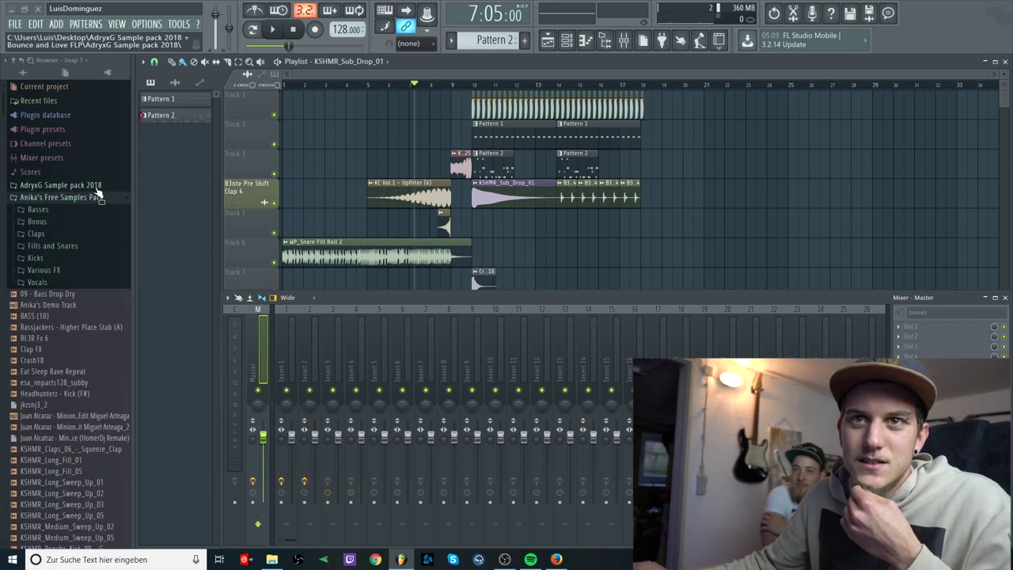
{"action": "left_click", "coordinate": [67, 198]}
{"action": "left_click", "coordinate": [68, 210]}
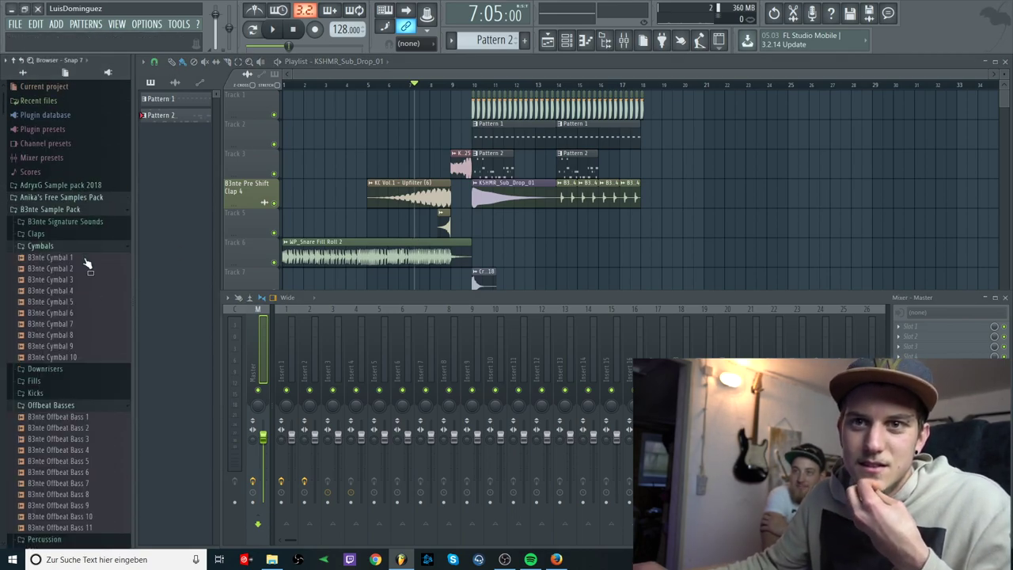
{"action": "scroll", "coordinate": [67, 316], "scroll_direction": "down", "scroll_amount": 12}
{"action": "scroll", "coordinate": [59, 368], "scroll_direction": "down", "scroll_amount": 5}
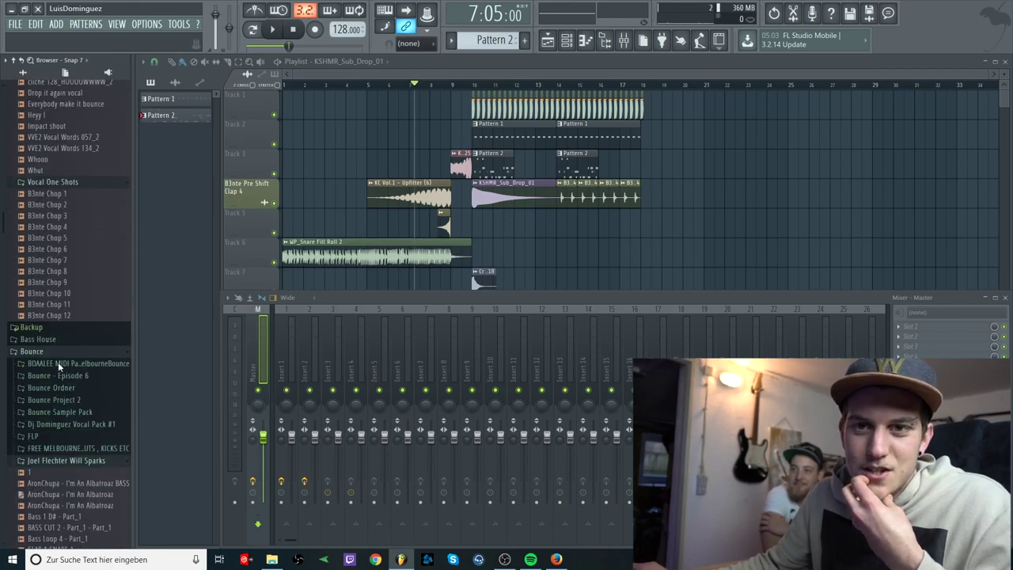
{"action": "left_click", "coordinate": [57, 361]}
{"action": "scroll", "coordinate": [58, 361], "scroll_direction": "down", "scroll_amount": 4}
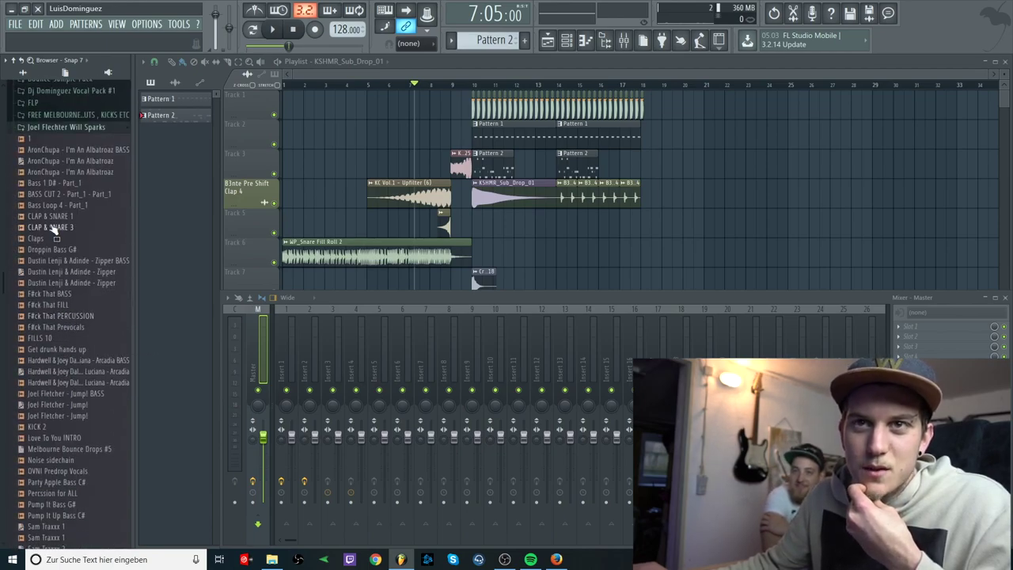